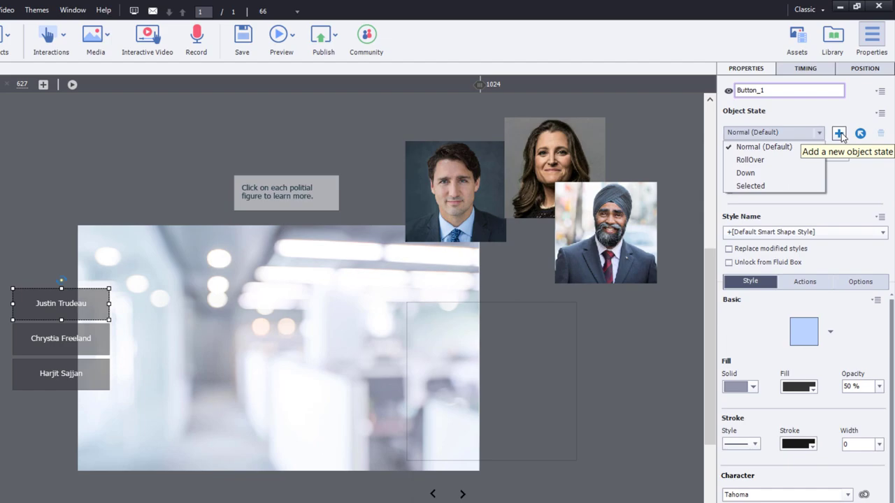
- Examine the first name button's Selected state and the settings of the previous and next navigation buttons
click(778, 186)
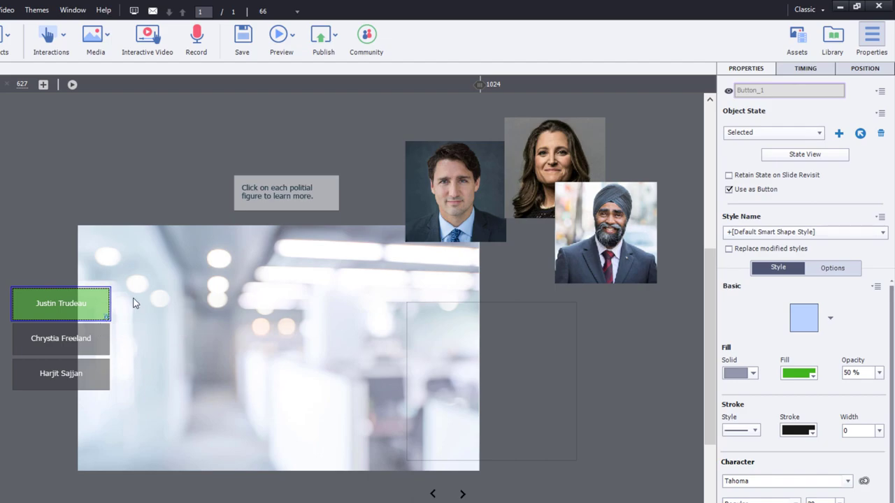
drag(551, 481, 371, 499)
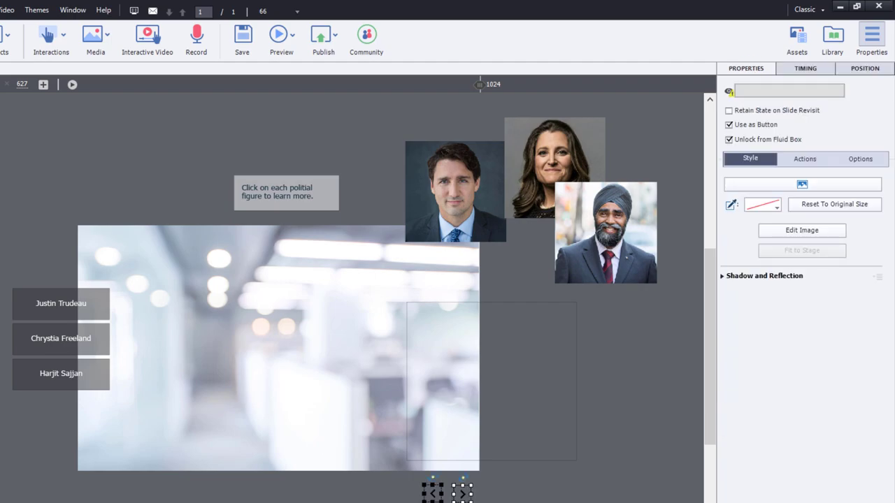
click(420, 490)
click(462, 494)
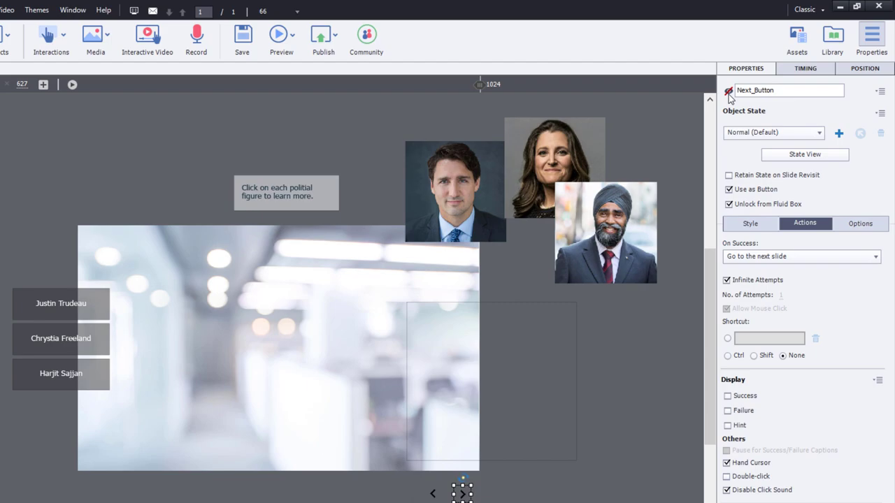
click(321, 369)
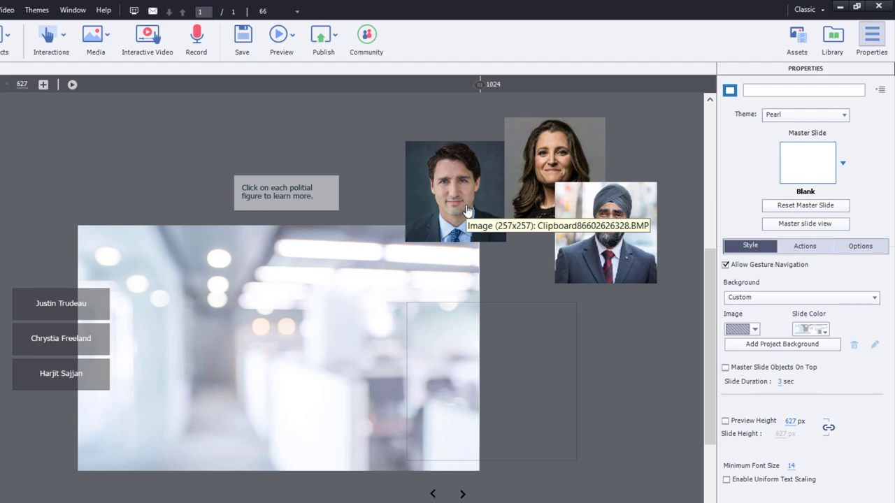
- Replace the misspelled word after "each" in the instruction caption with "polical"
click(313, 188)
drag(314, 188, 299, 186)
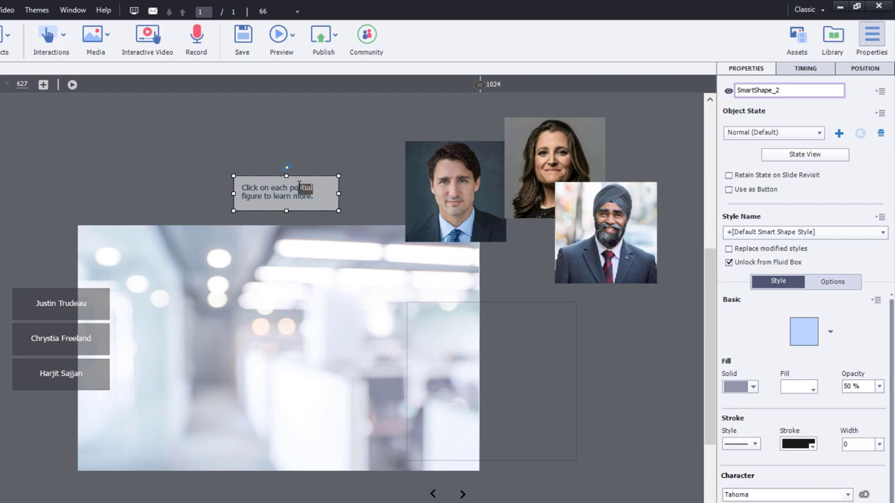
text(lical)
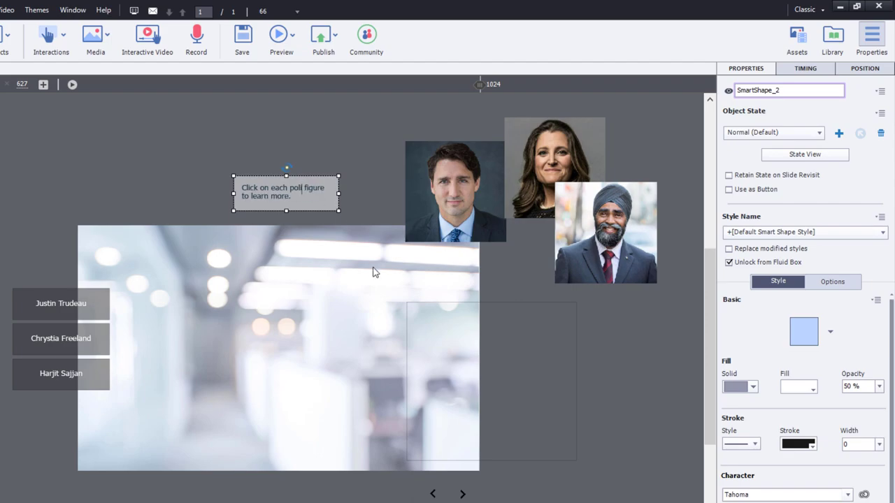
click(107, 185)
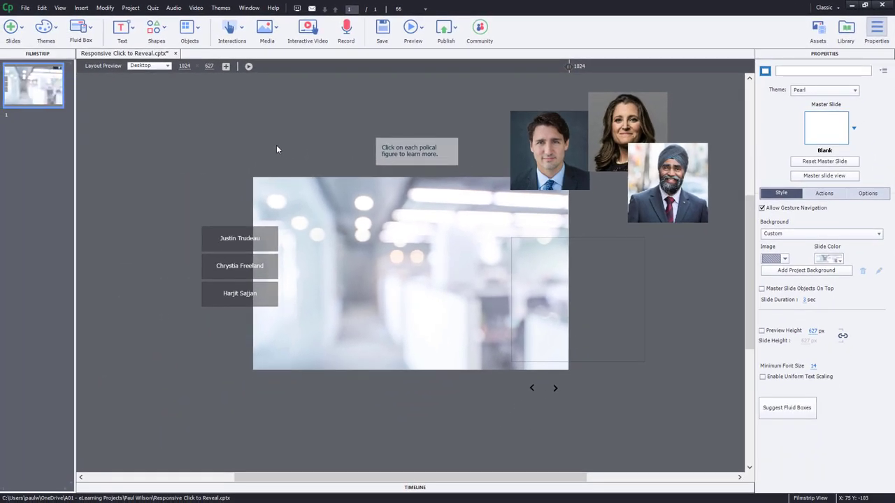
- Divide the slide into three vertically stacked fluid boxes
click(86, 35)
mouse_move(92, 77)
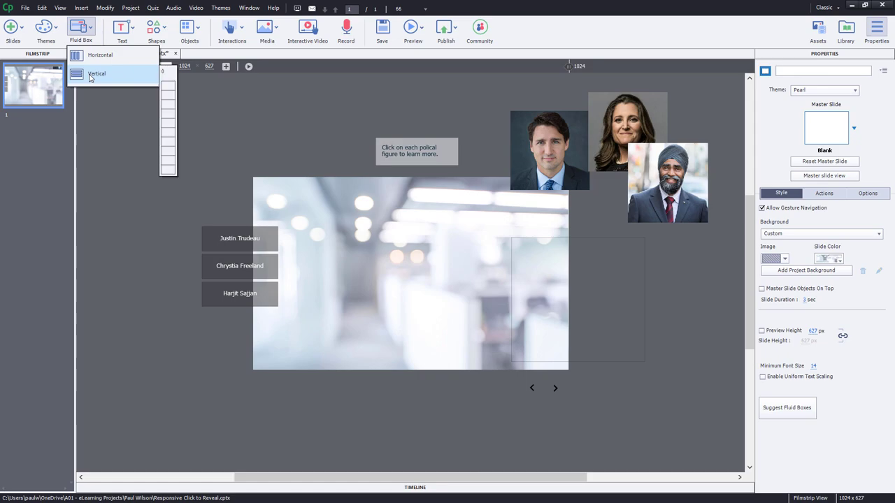
click(171, 104)
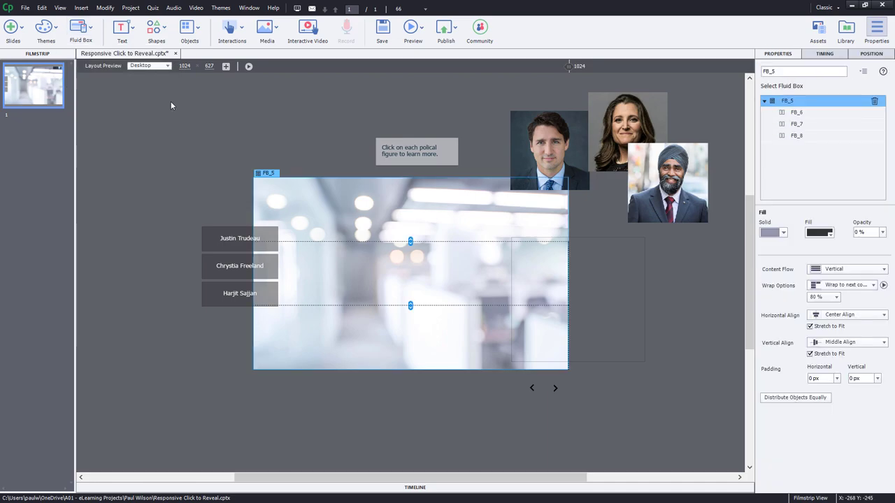
- Set the height of the slide's top fluid box to 10%
click(329, 201)
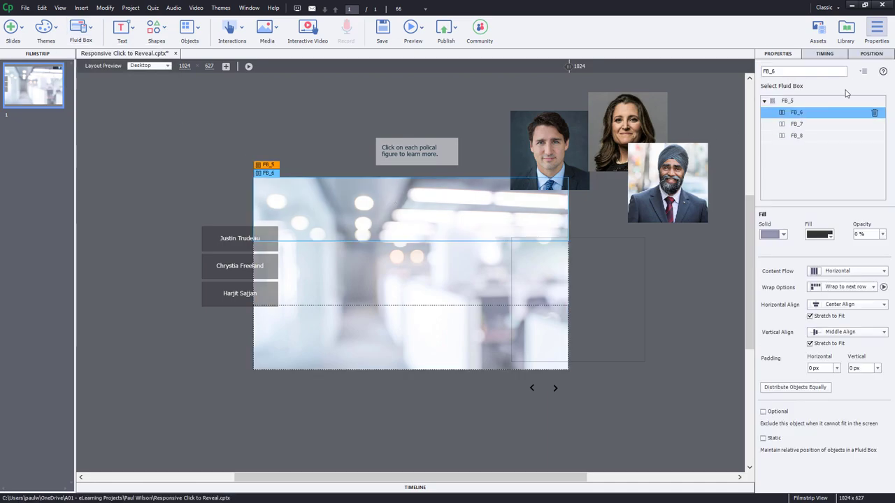
click(866, 58)
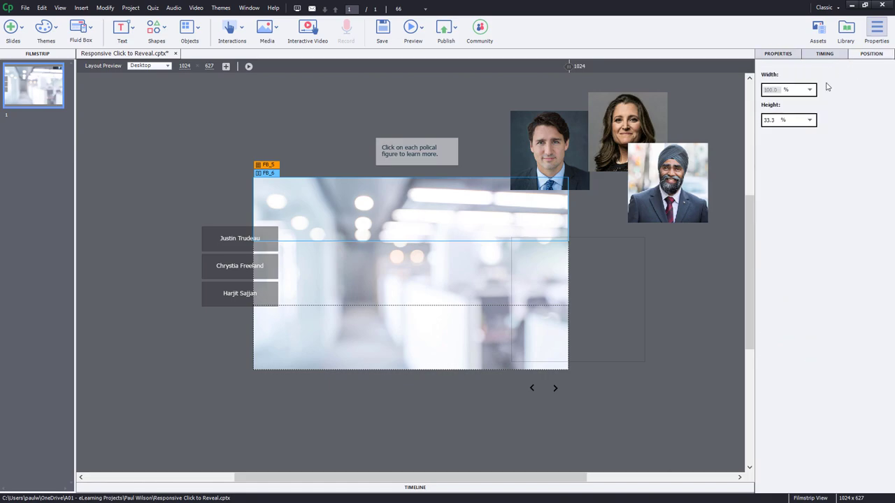
click(775, 120)
drag(775, 119, 722, 124)
text(10)
key(Return)
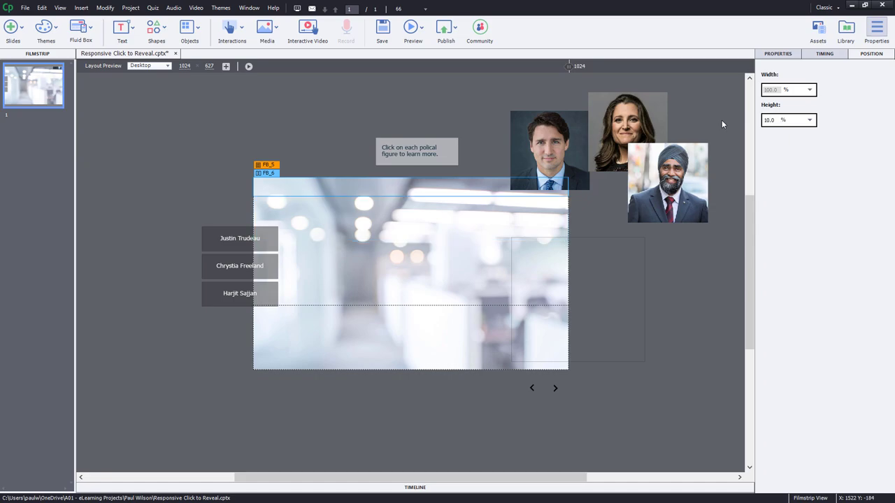
- Set the height of the slide's bottom fluid box to 10%
click(374, 337)
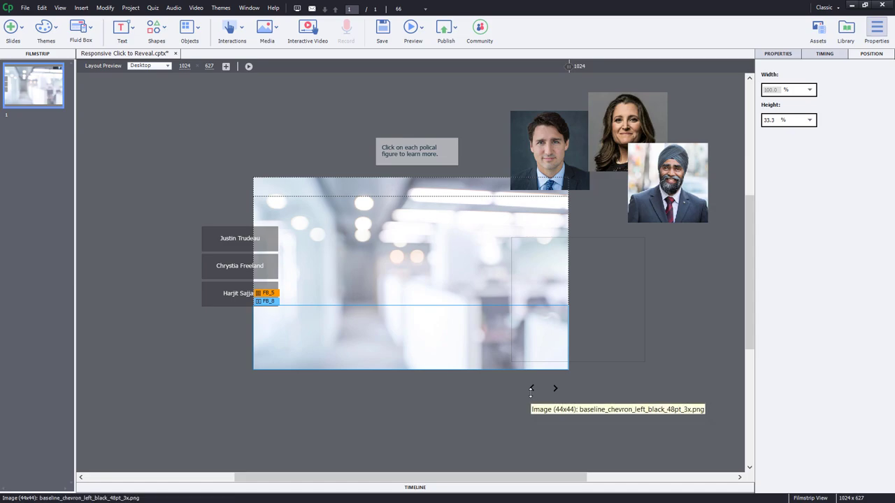
click(774, 120)
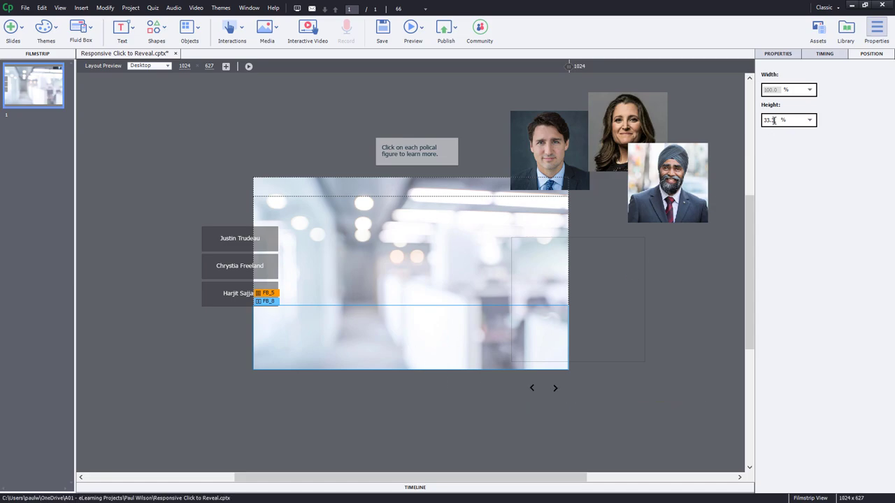
key(ctrl+a)
text(10)
key(Return)
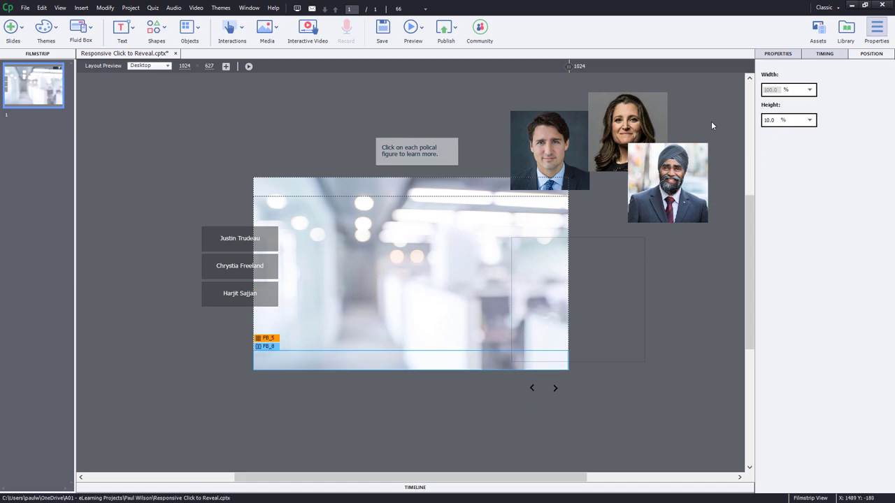
- Unlock the three name buttons from the fluid boxes and move them together to the lower left of the middle fluid box
click(413, 261)
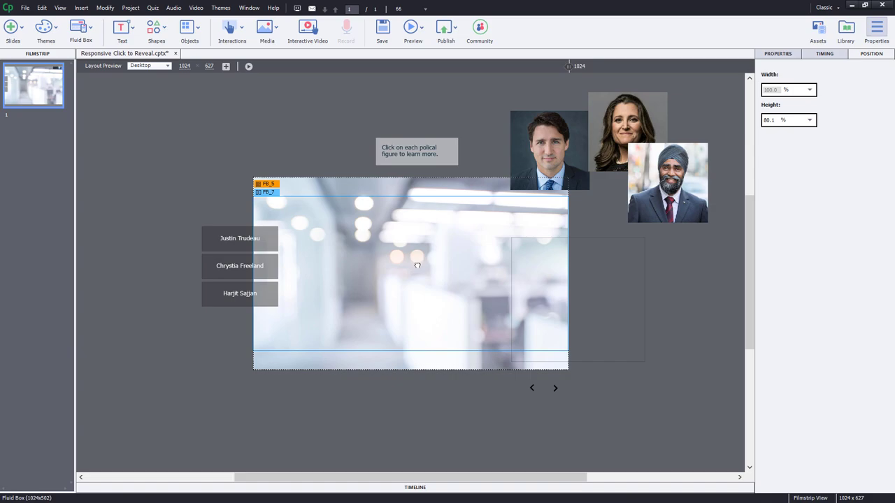
click(223, 308)
drag(211, 295, 194, 363)
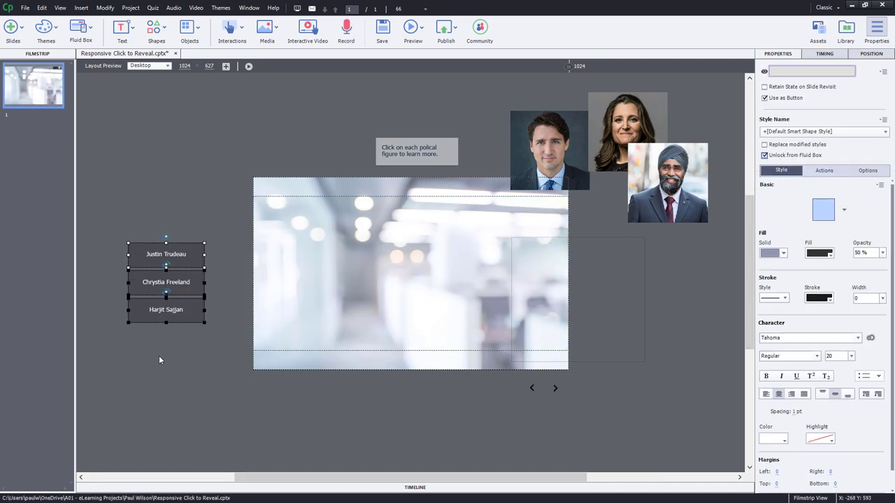
drag(145, 320, 277, 339)
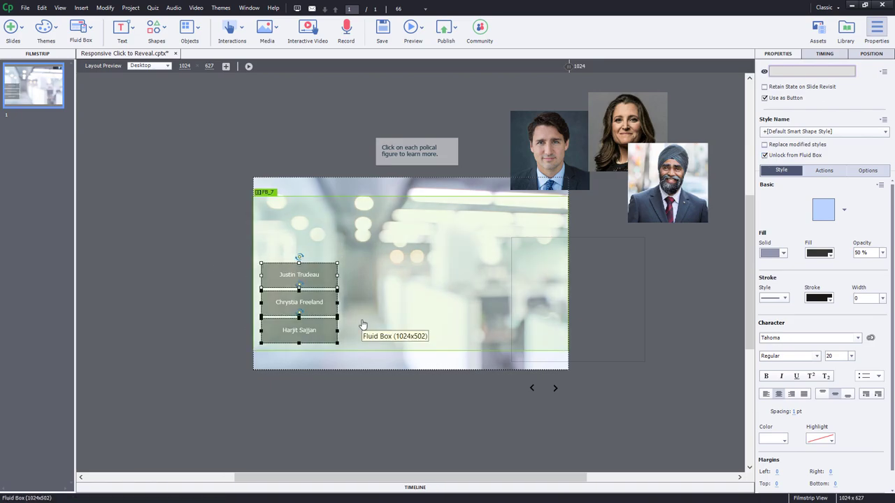
- Resize the instruction caption to about 962 x 78 px and place it across the top fluid box
click(419, 154)
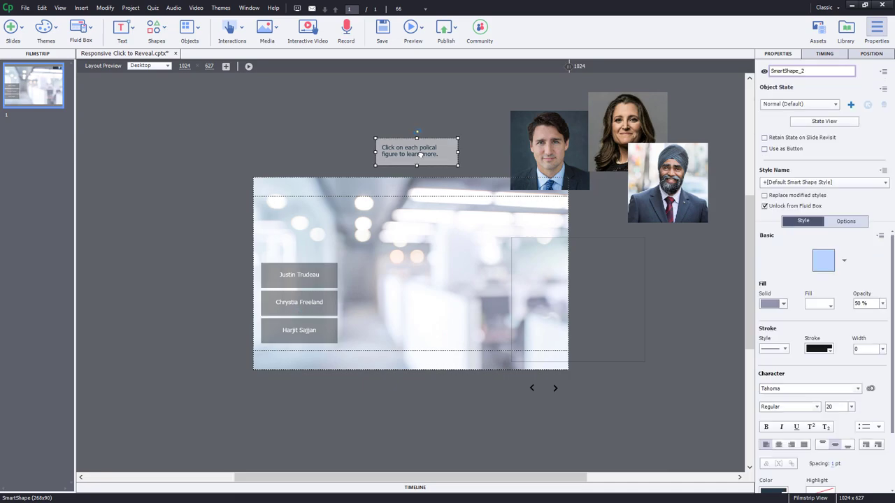
drag(418, 154, 536, 157)
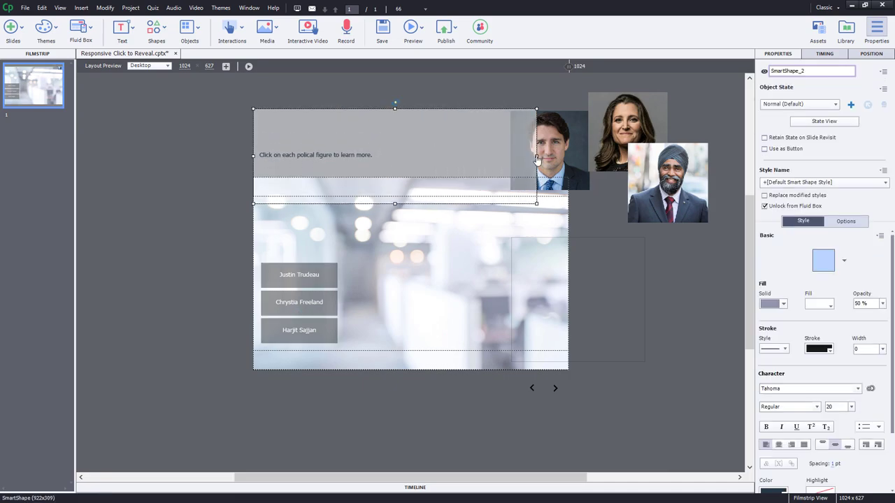
drag(536, 108, 549, 179)
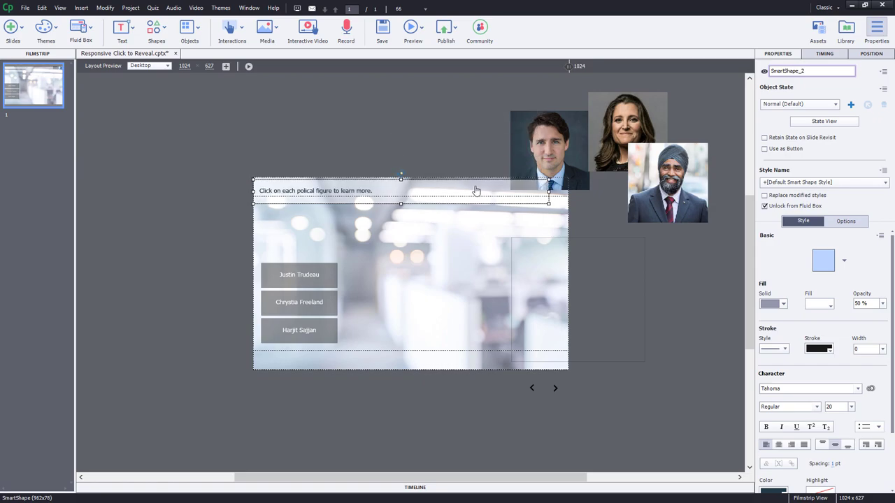
drag(457, 184, 452, 176)
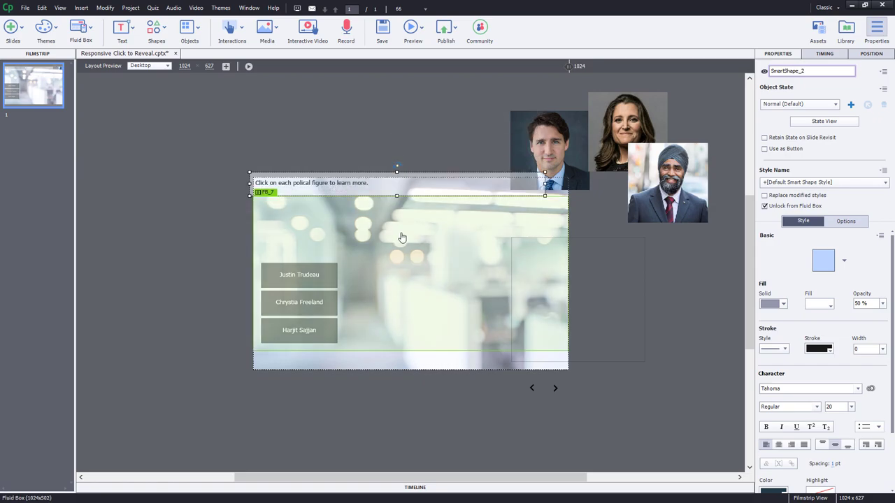
- Move the Justin Trudeau portrait into the left part of the middle fluid box and unlock it from the fluid box
click(560, 134)
drag(560, 134, 360, 232)
click(764, 160)
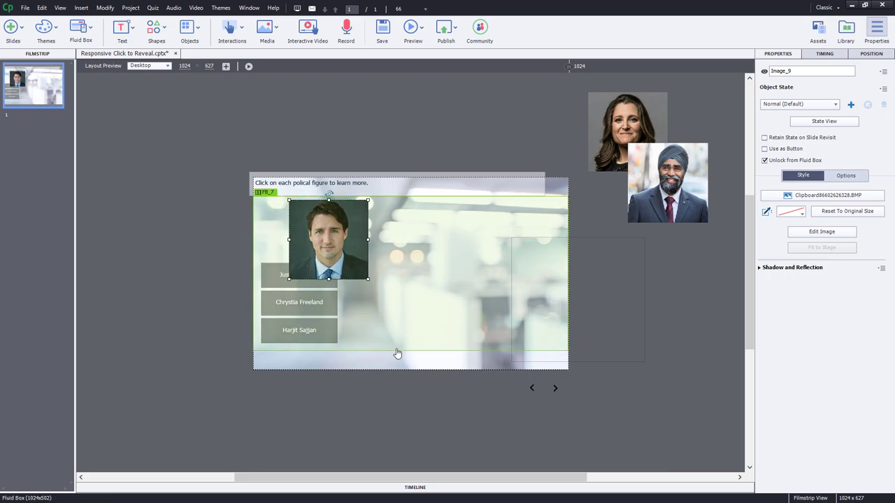
- Unlock the description multi-state object from the fluid boxes and move it onto the right side of the middle fluid box
click(703, 334)
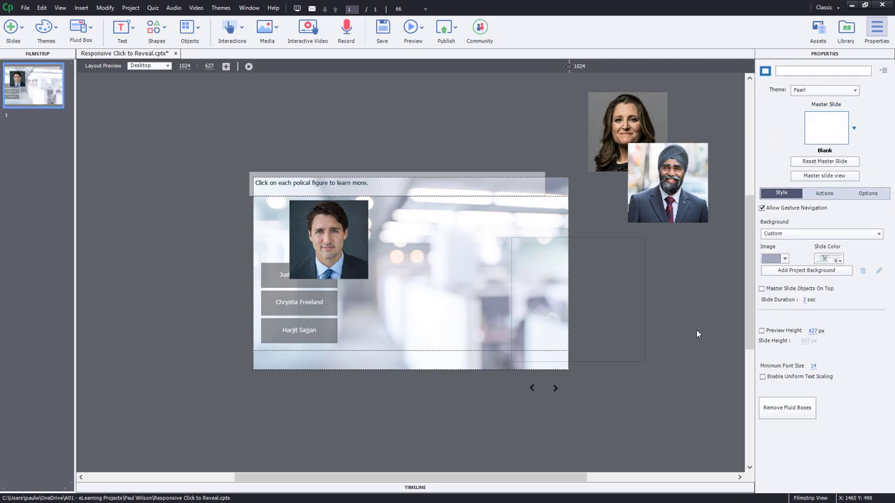
click(589, 295)
click(764, 205)
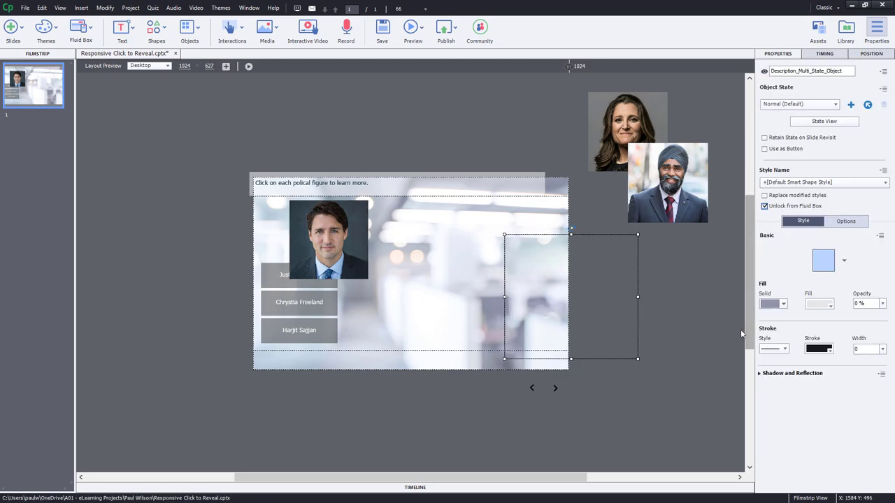
drag(599, 308, 517, 278)
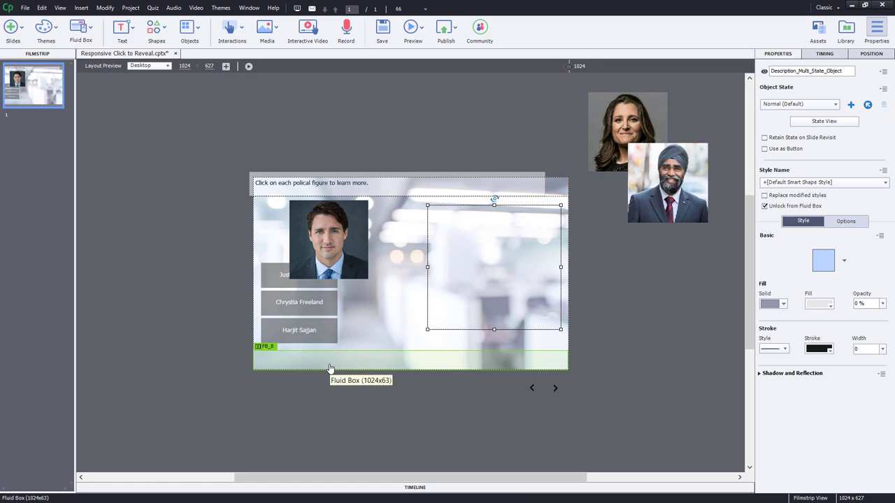
- Move the portrait to the upper-left corner of the middle fluid box and the three name buttons off the slide's right edge
click(343, 232)
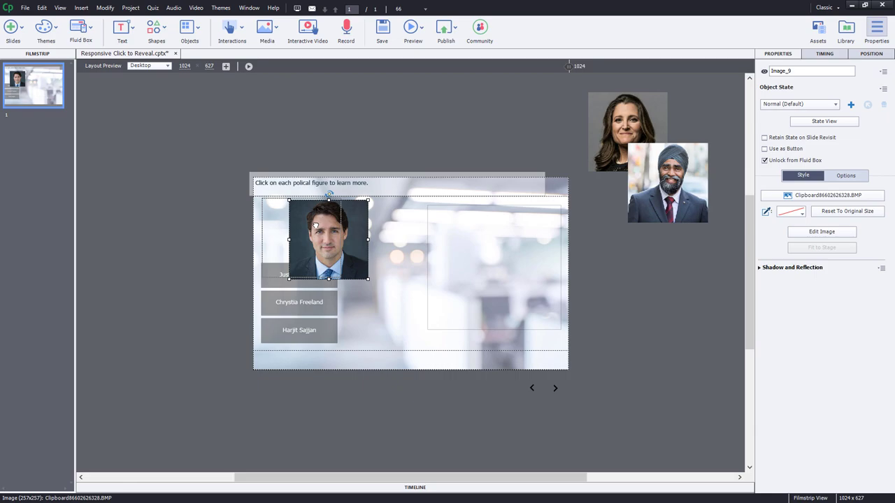
drag(316, 226, 289, 223)
drag(226, 343, 616, 278)
- Shrink the description object and place it beneath the portrait, and move the three name buttons to the right side of the middle fluid box
click(454, 221)
drag(428, 205, 390, 280)
drag(475, 310, 350, 318)
drag(418, 311, 358, 312)
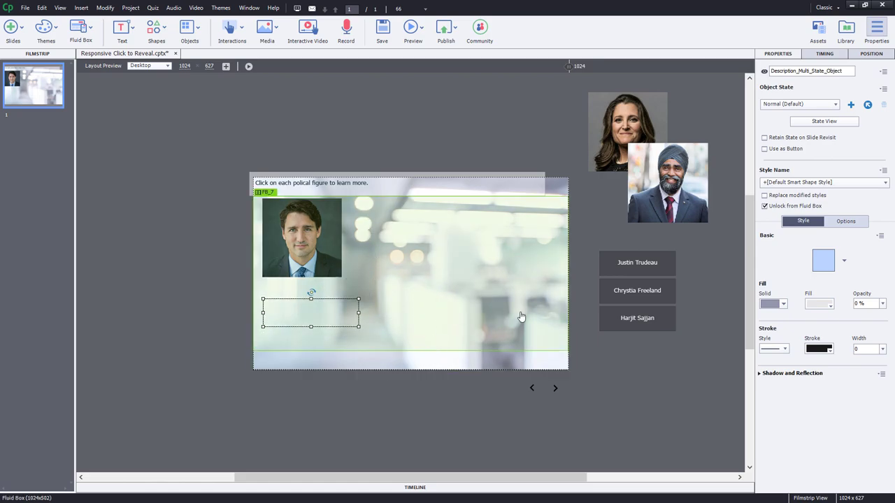
drag(705, 255, 496, 283)
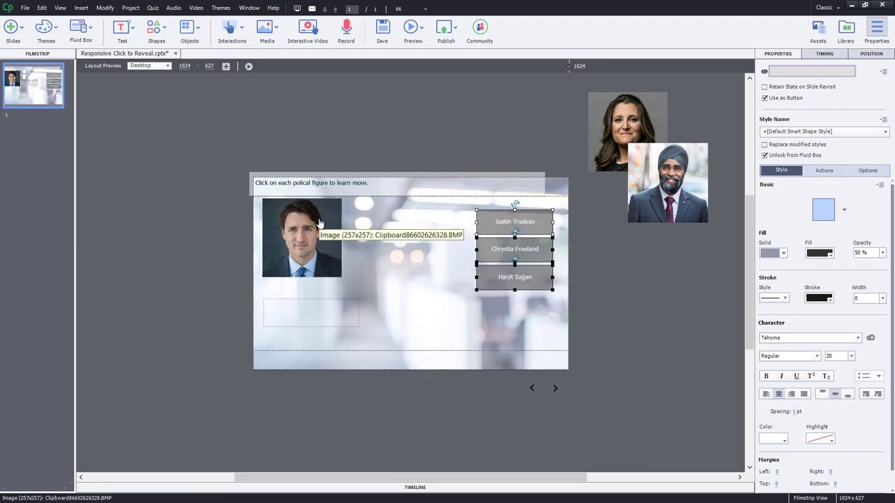
click(626, 308)
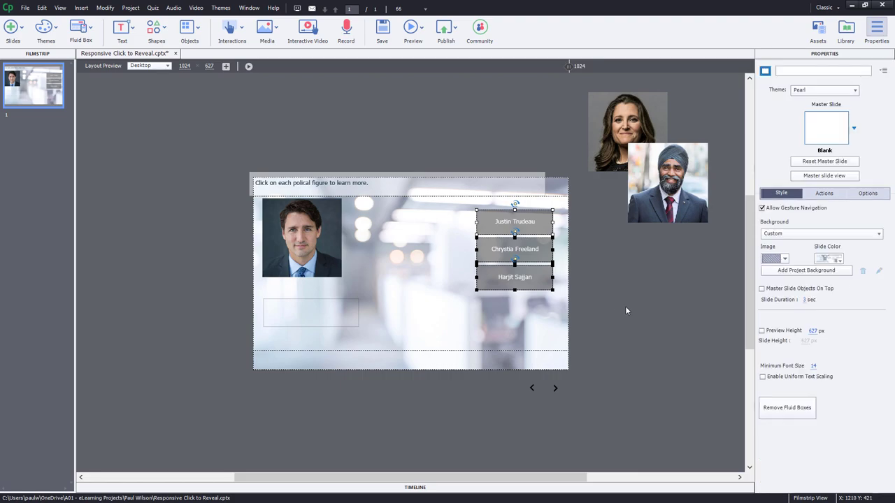
- Split the middle fluid box into two horizontal fluid boxes and check the layout preview at a width of 444 px
click(412, 260)
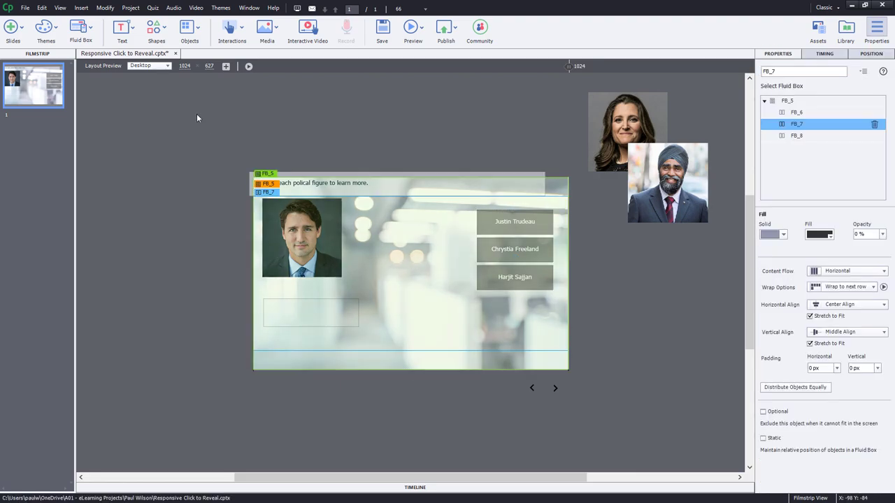
click(82, 27)
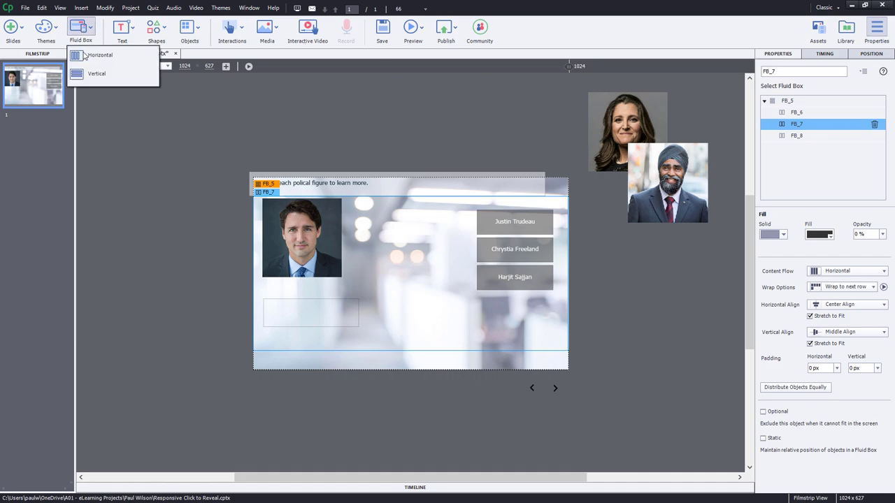
mouse_move(86, 55)
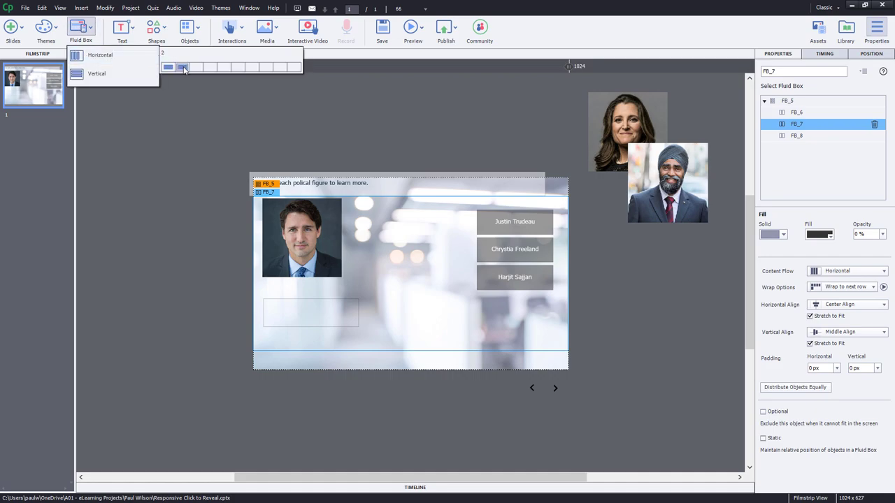
click(182, 66)
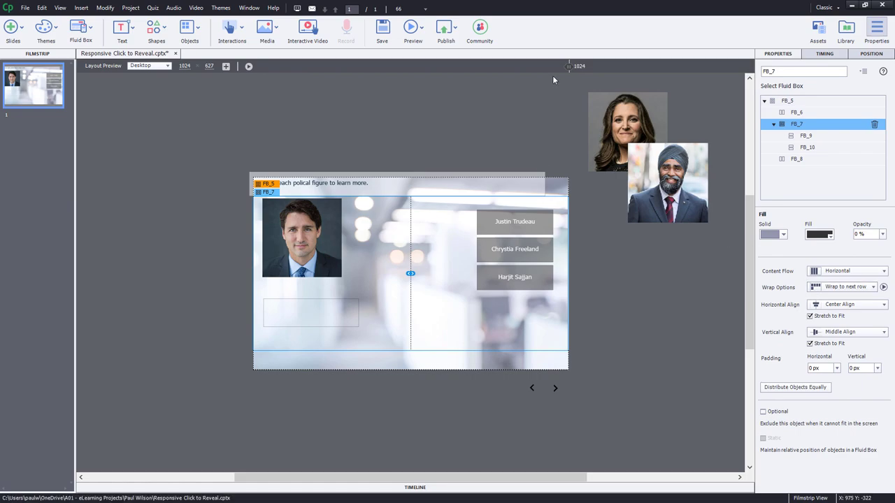
drag(394, 72, 300, 68)
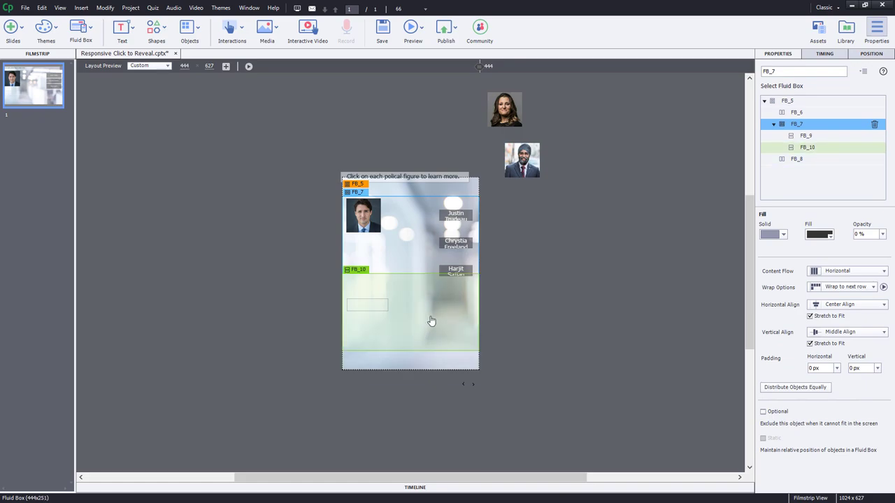
- Return the layout preview to 1024 px wide and place the three name buttons in the middle row's right fluid box
drag(479, 66, 556, 66)
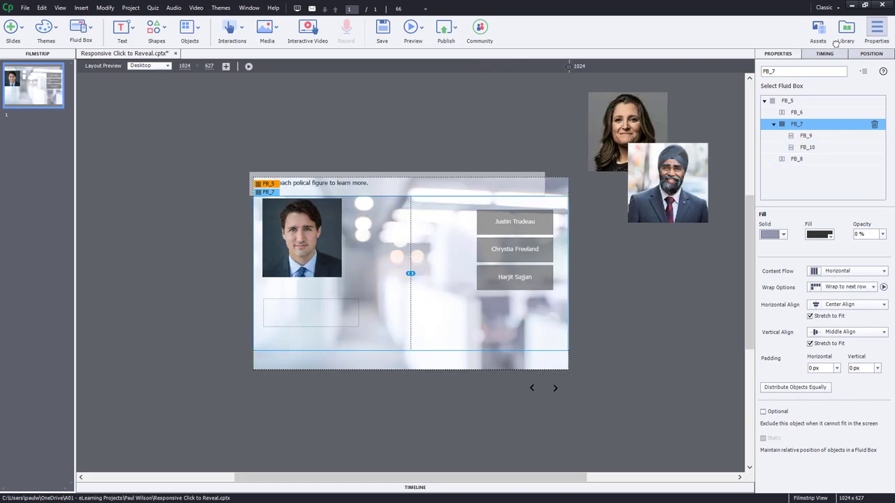
click(640, 357)
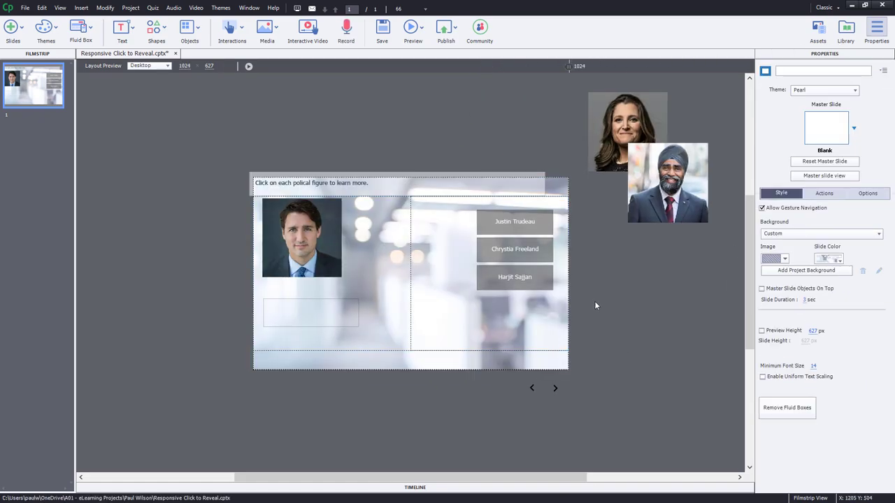
click(529, 222)
shift+click(529, 247)
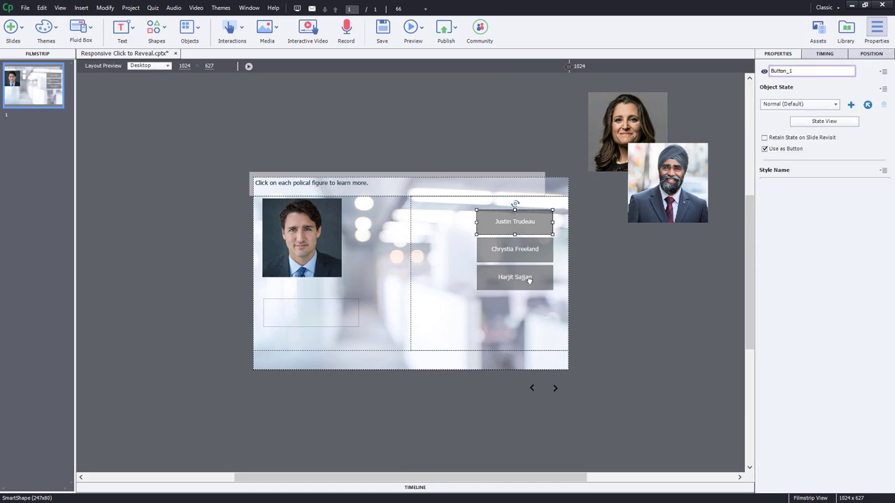
shift+click(529, 279)
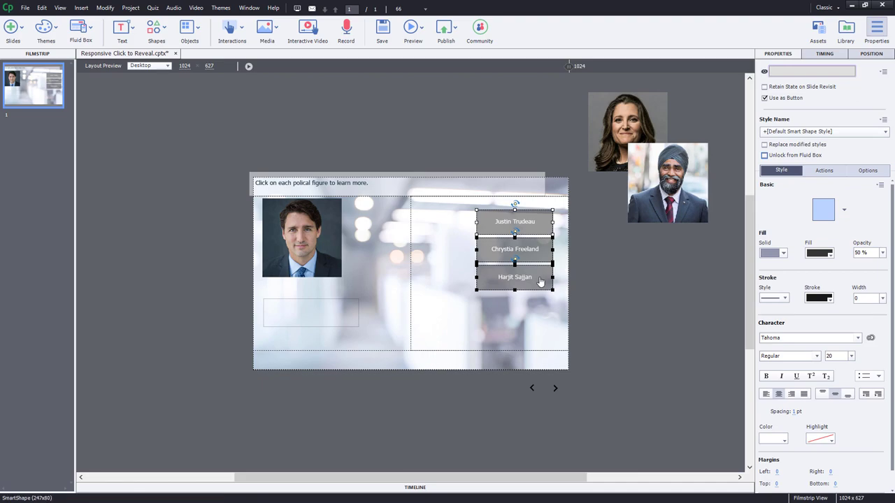
drag(538, 281, 638, 341)
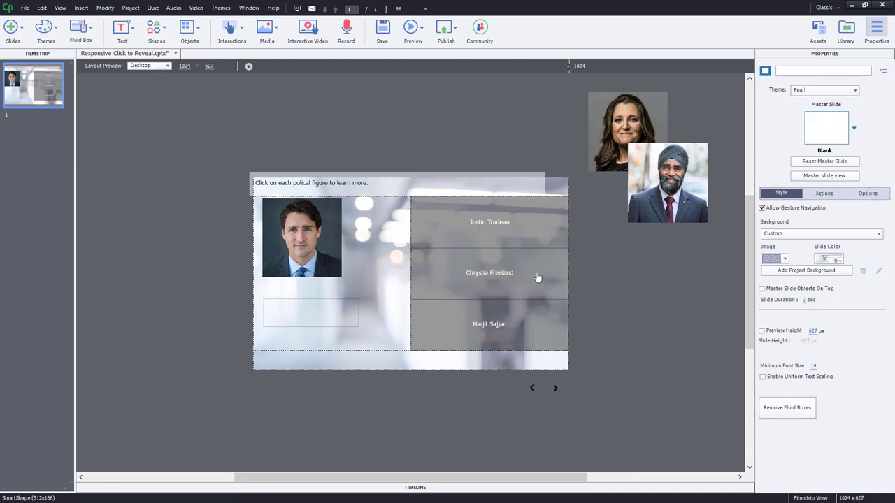
- Set the horizontal and vertical padding of the name buttons' fluid box FB_10 to 10 px each
click(446, 264)
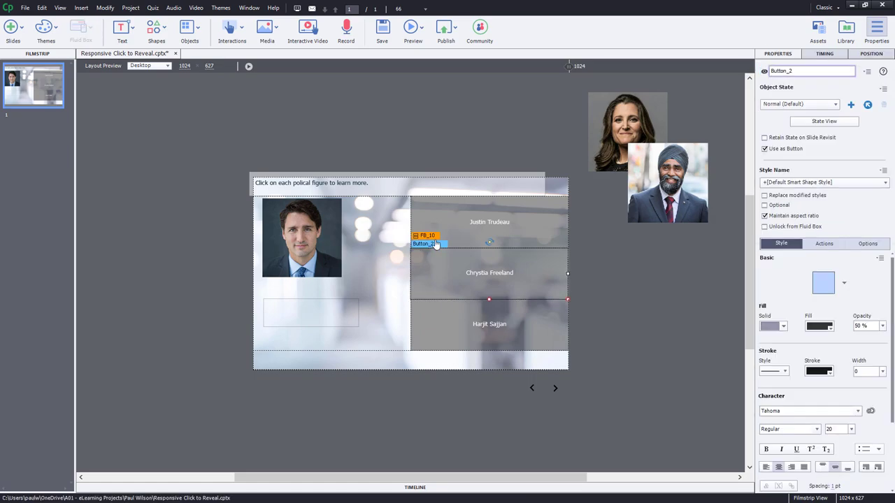
click(433, 240)
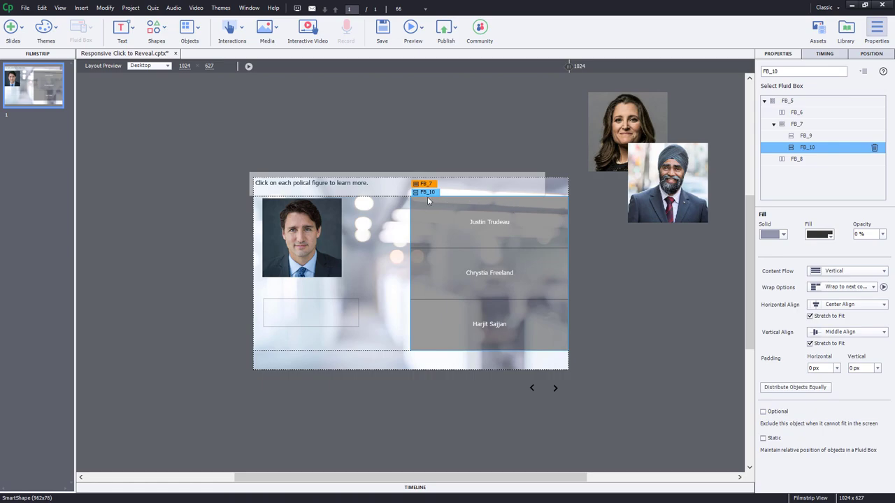
click(827, 367)
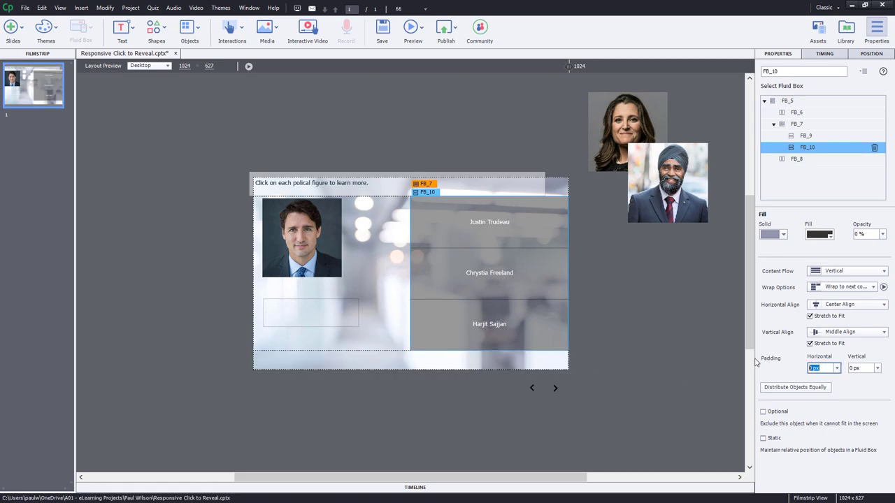
text(10)
key(Tab)
text(10)
key(Tab)
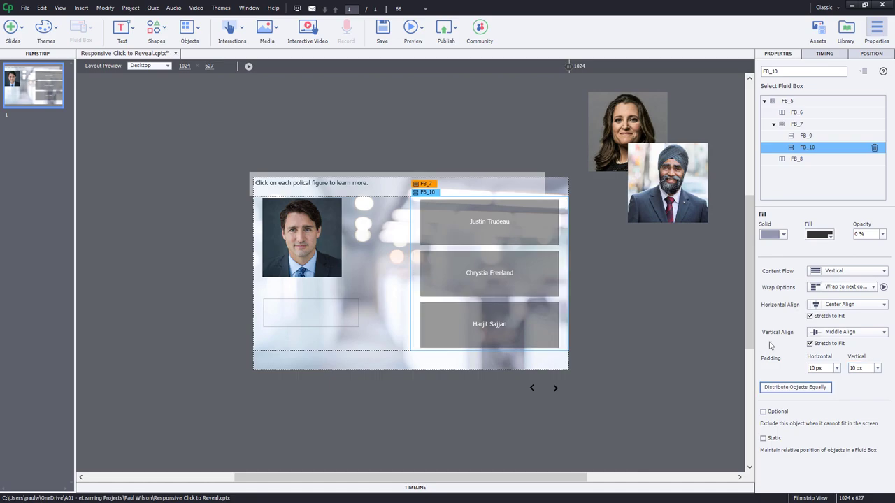
- Turn off the maintained aspect ratio for each of the three name buttons
click(552, 222)
click(793, 218)
click(531, 276)
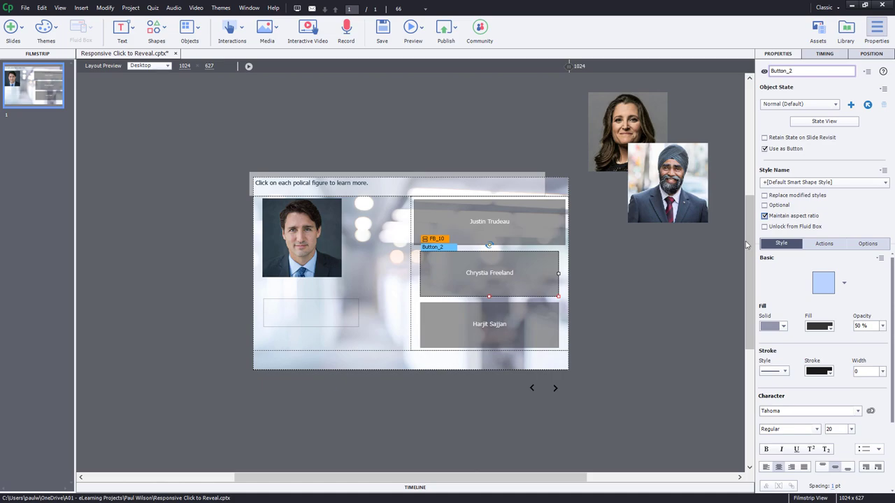
click(764, 216)
click(517, 334)
click(780, 219)
click(624, 339)
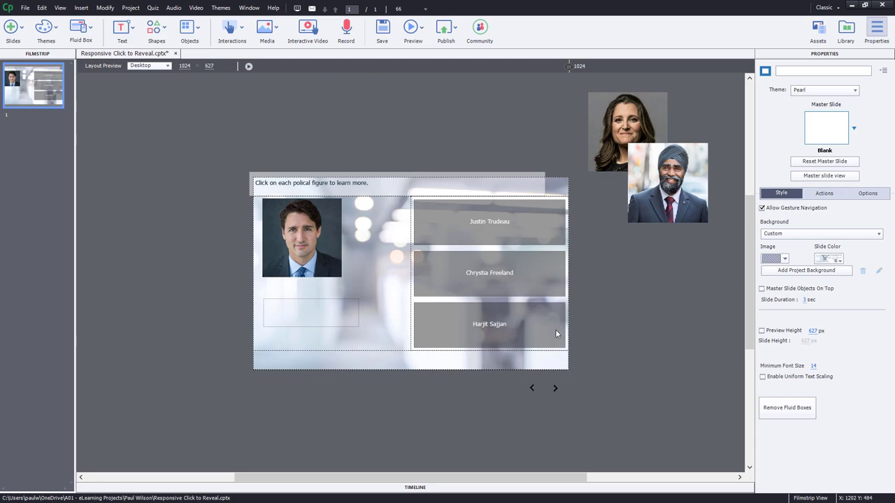
- Place the description multi-state object in the middle row's left fluid box and turn off its maintained aspect ratio
click(319, 315)
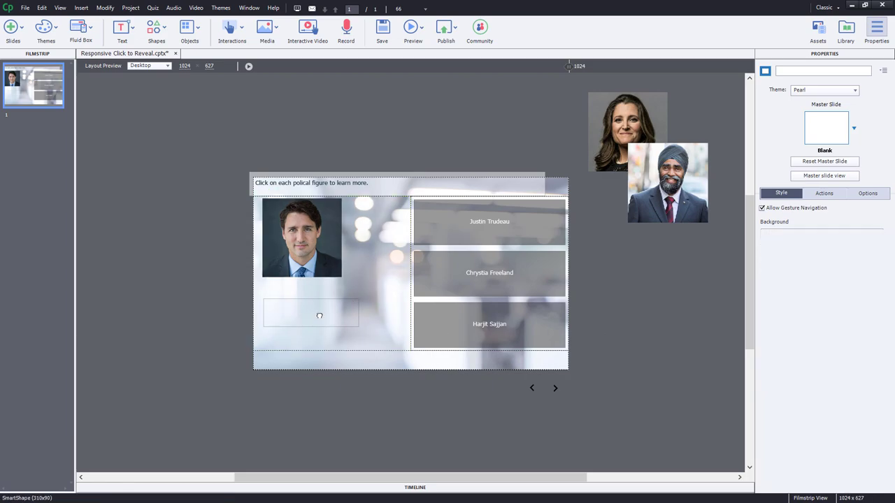
mouse_move(328, 318)
mouse_down()
mouse_move(373, 335)
mouse_move(324, 330)
mouse_move(140, 353)
mouse_up()
click(765, 207)
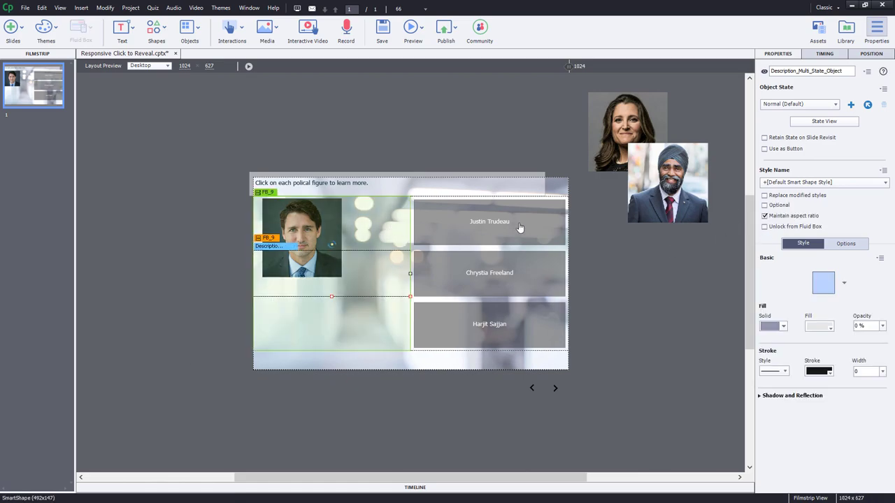
click(772, 218)
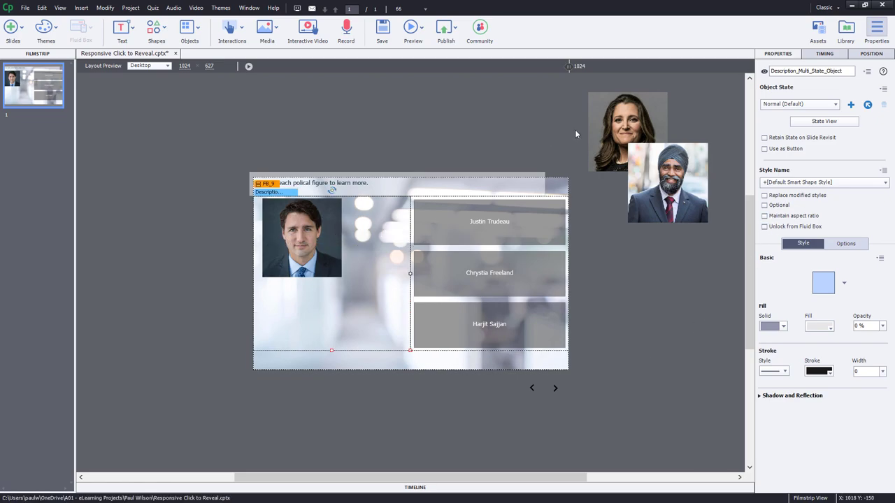
- Show the timeline and the alignment options, and bring the portrait on the slide to the front
click(304, 241)
click(249, 7)
click(249, 7)
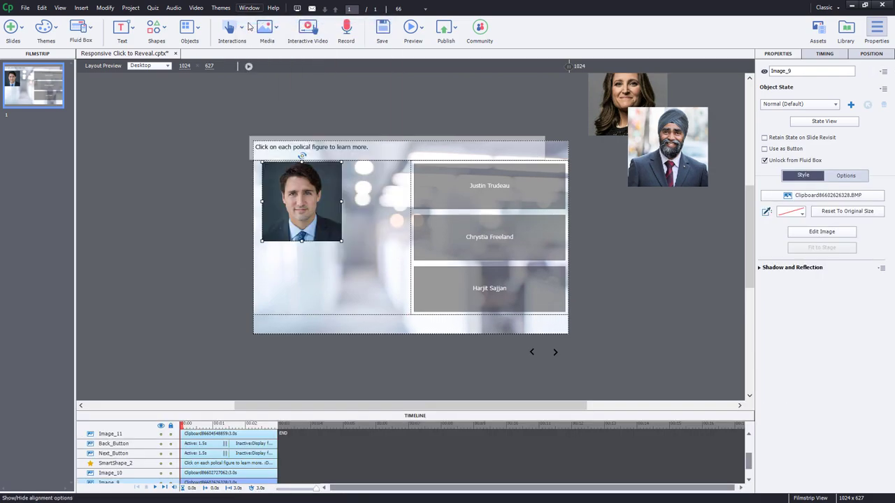
click(248, 26)
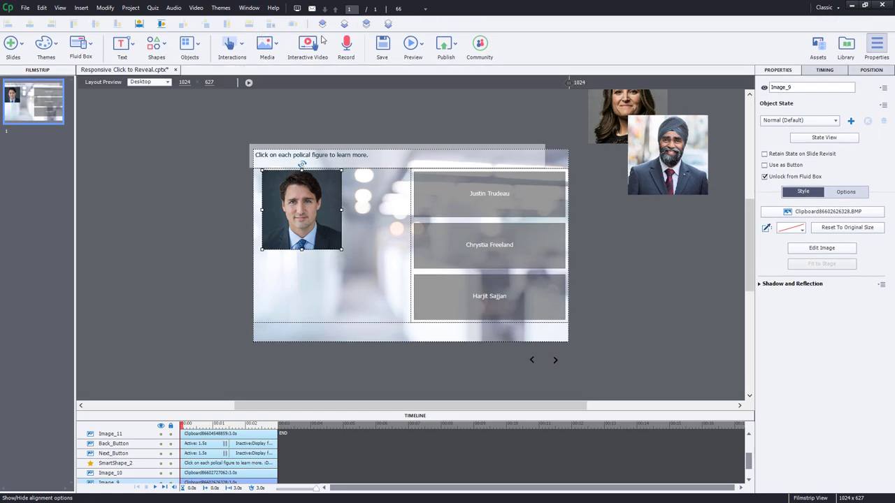
click(142, 196)
click(324, 221)
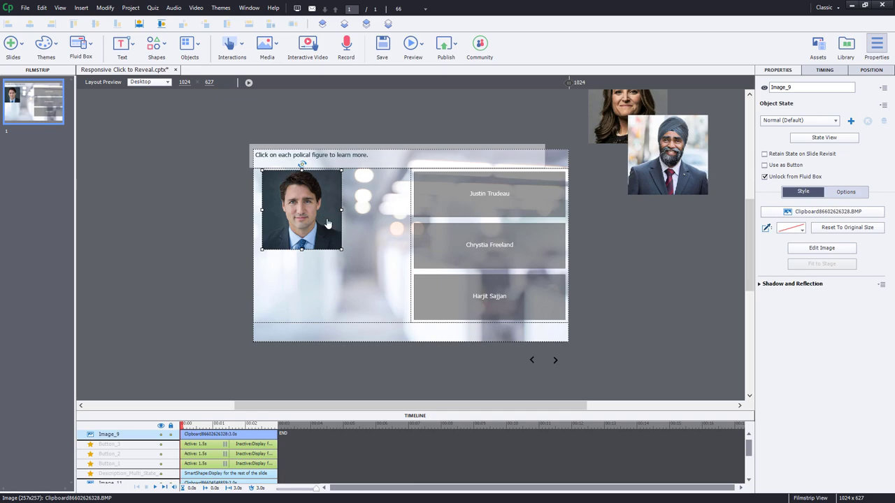
- Lock the portrait into fluid box FB_9 above the description object
drag(324, 221, 349, 213)
click(765, 177)
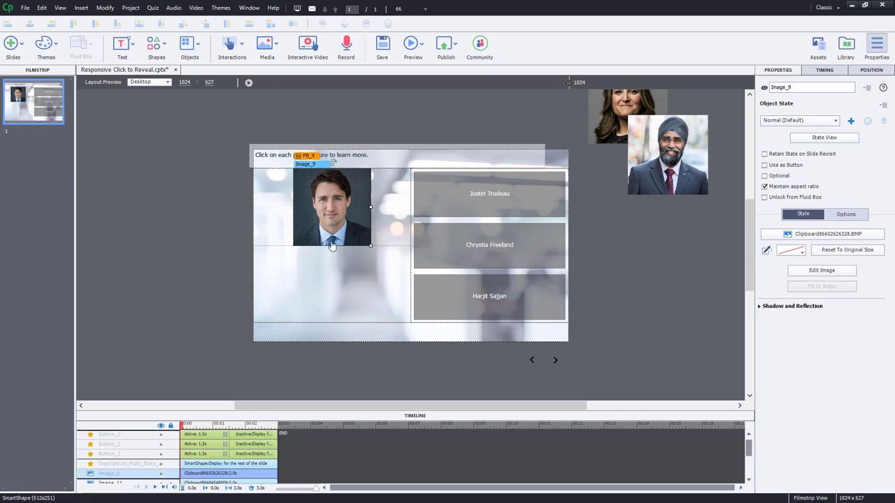
click(400, 217)
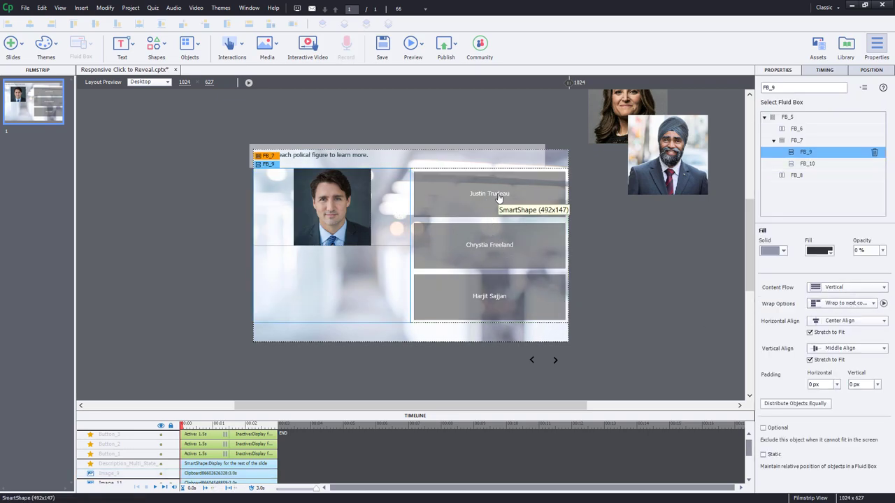
- Lock the instruction text into the top fluid box and turn off its maintained aspect ratio
click(482, 150)
click(765, 222)
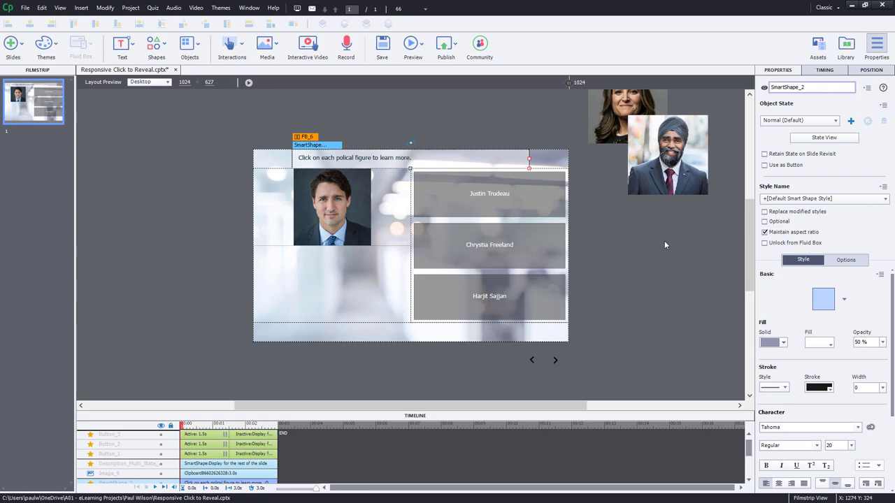
click(787, 233)
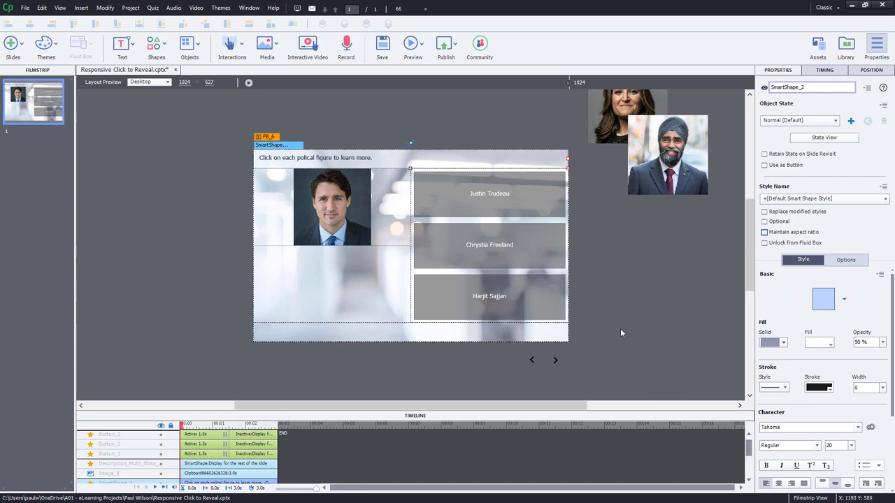
- Move the back and next arrow buttons together into the bottom fluid box
drag(497, 384, 653, 375)
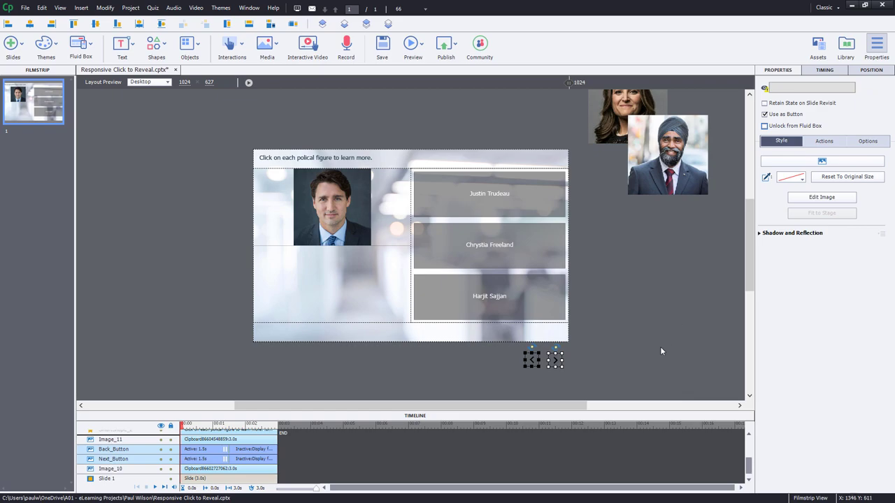
drag(530, 358, 473, 336)
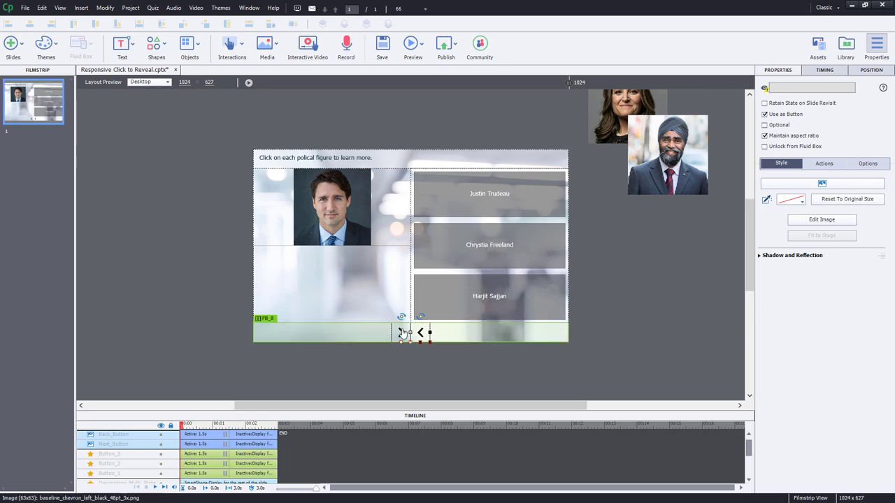
click(534, 376)
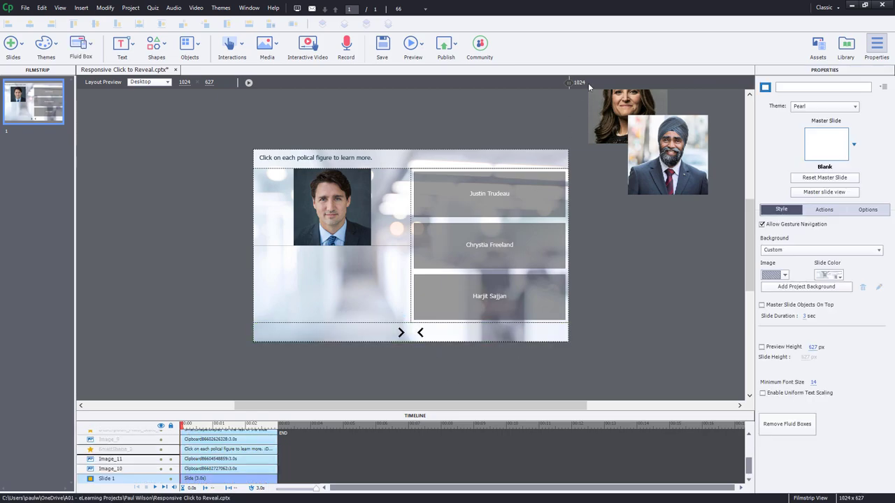
- Preview the layout at 320 px wide and set the vertical alignment of the portrait's fluid box FB_9 to Top Align
drag(567, 82, 557, 82)
drag(462, 87, 186, 98)
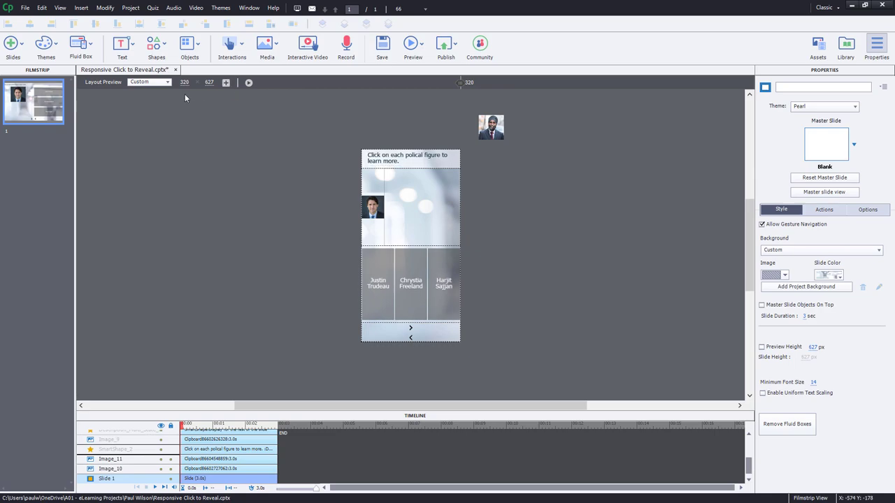
click(375, 231)
key(ctrl+s)
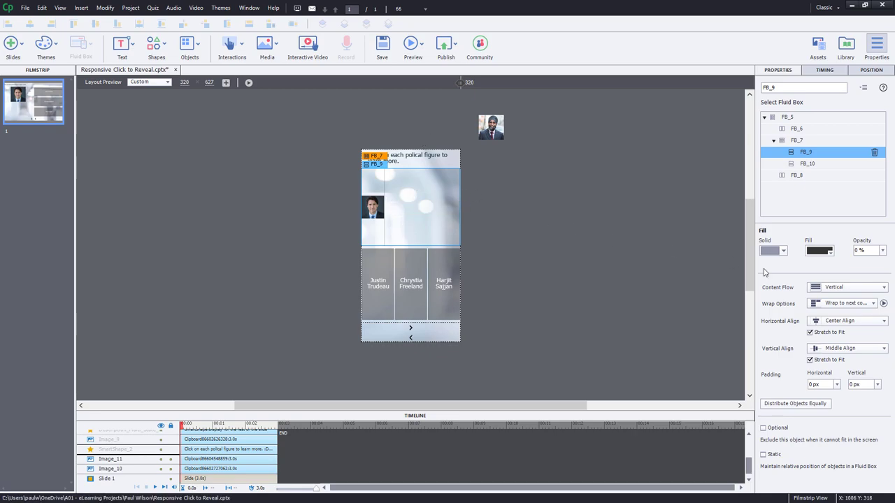
click(841, 348)
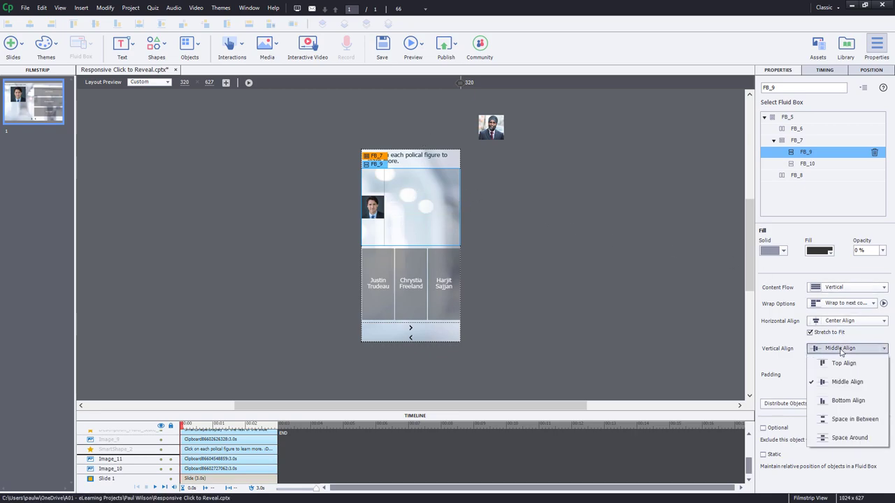
click(844, 363)
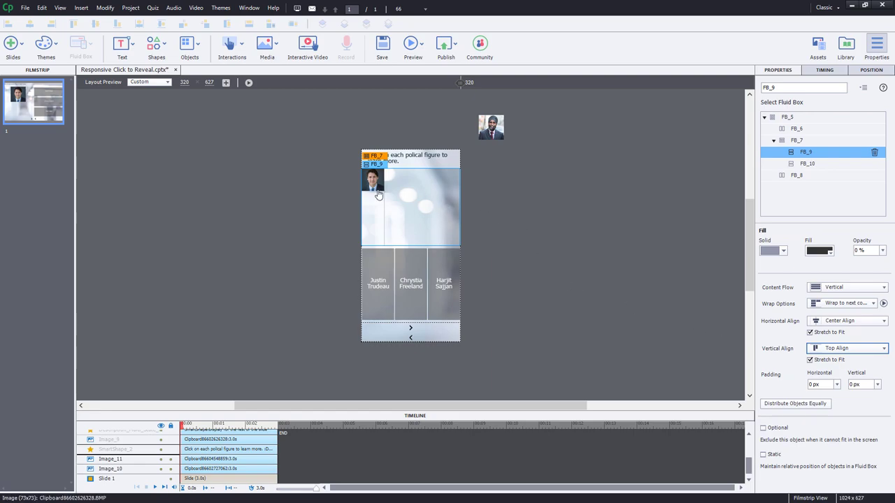
key(ctrl+s)
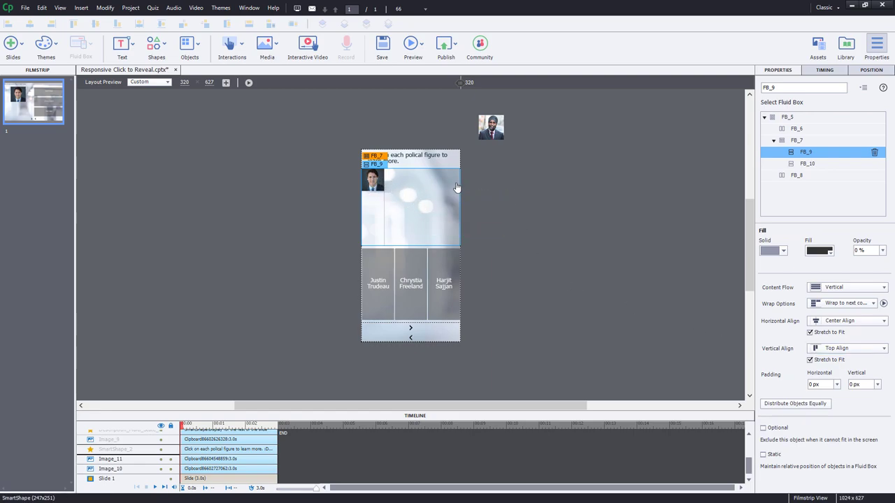
- Set the wrap option of the name buttons' fluid box FB_10 to Squeeze in a column
click(419, 246)
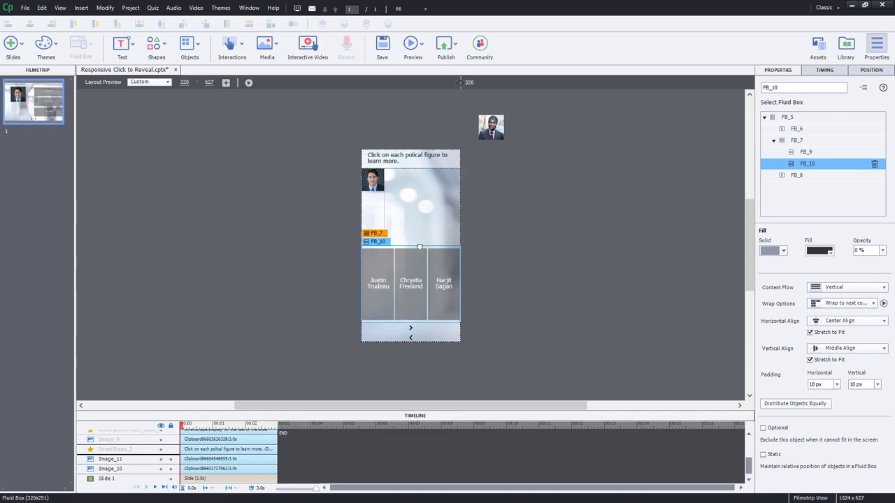
click(829, 288)
click(838, 304)
click(830, 337)
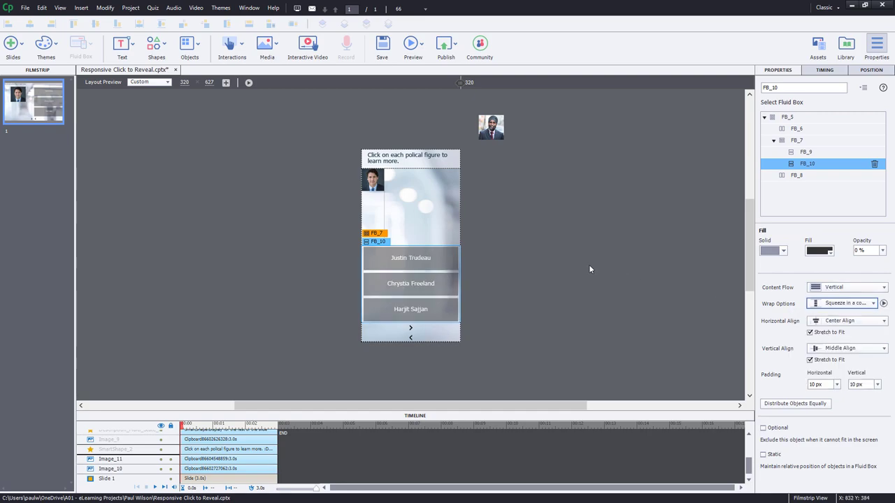
- Back at 1024 px preview width, set the bottom fluid box to Squeeze in a row with Space Around horizontal alignment
drag(458, 81, 708, 81)
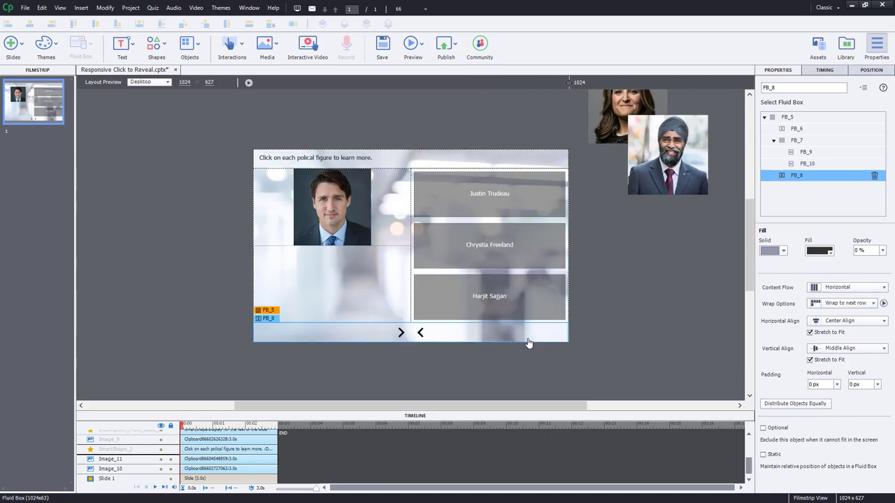
click(854, 303)
click(852, 339)
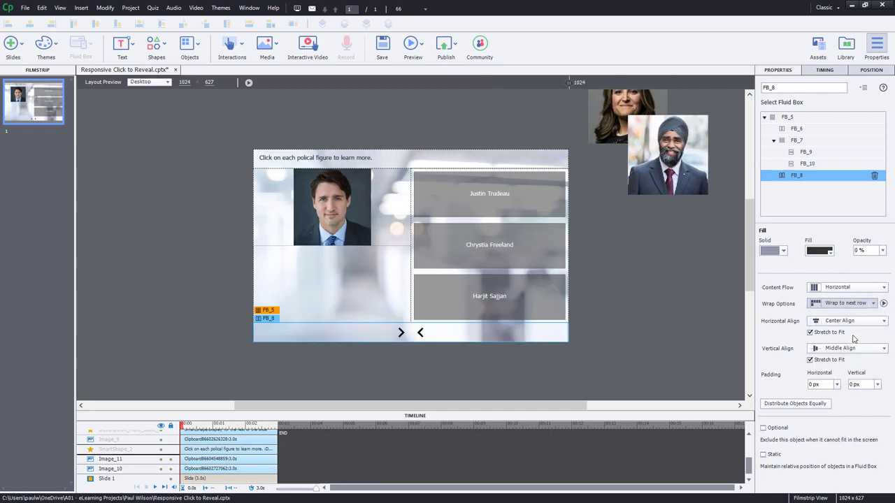
click(842, 348)
click(842, 349)
click(838, 321)
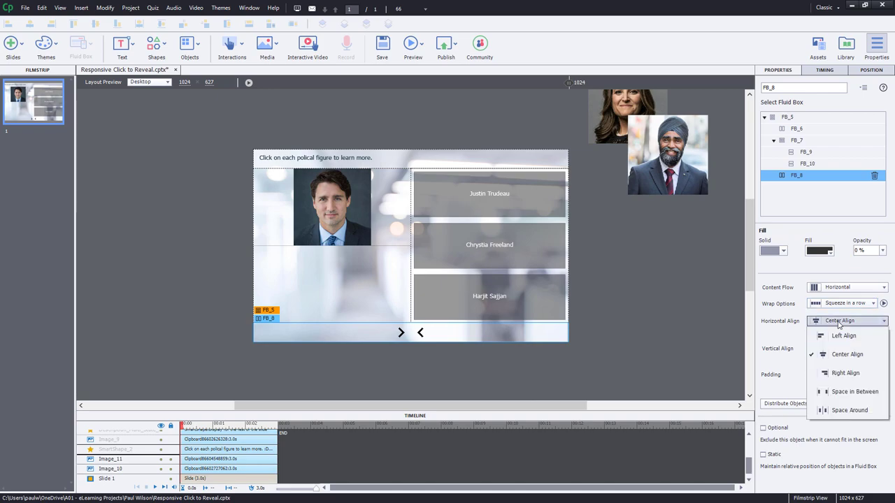
click(849, 410)
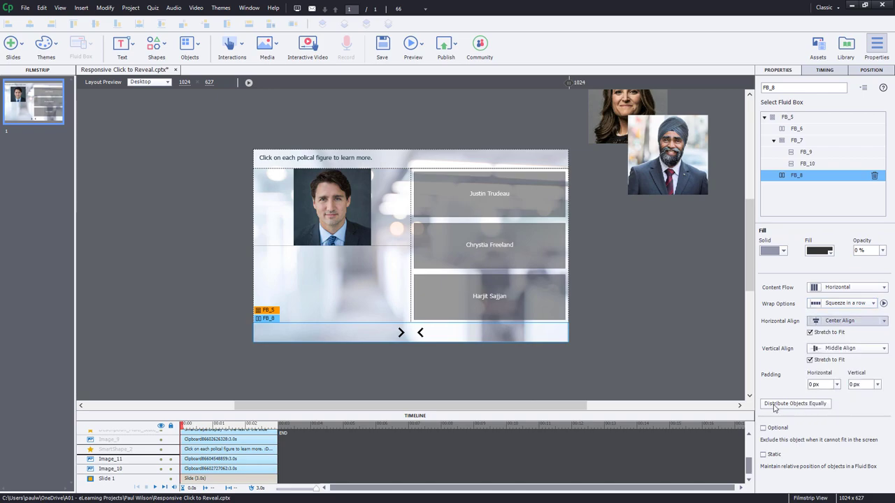
- Reorder the arrows in the bottom fluid box so the back arrow comes before the next arrow
click(465, 335)
drag(441, 333, 327, 354)
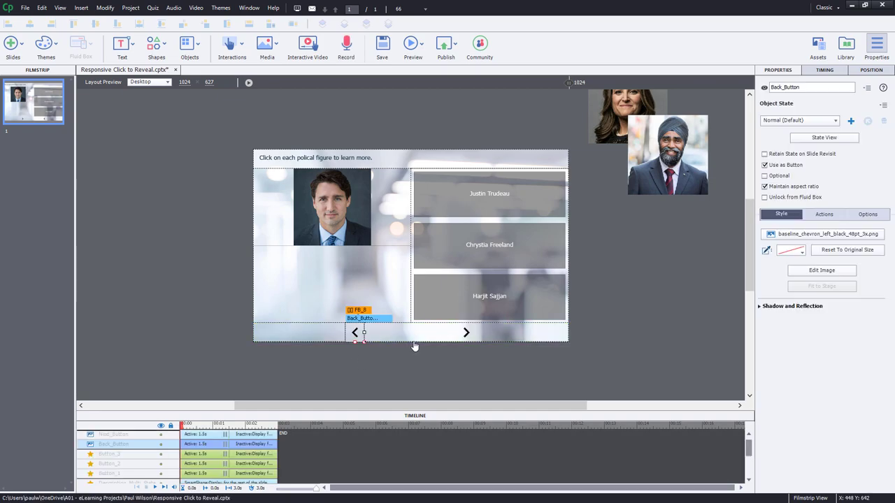
click(686, 360)
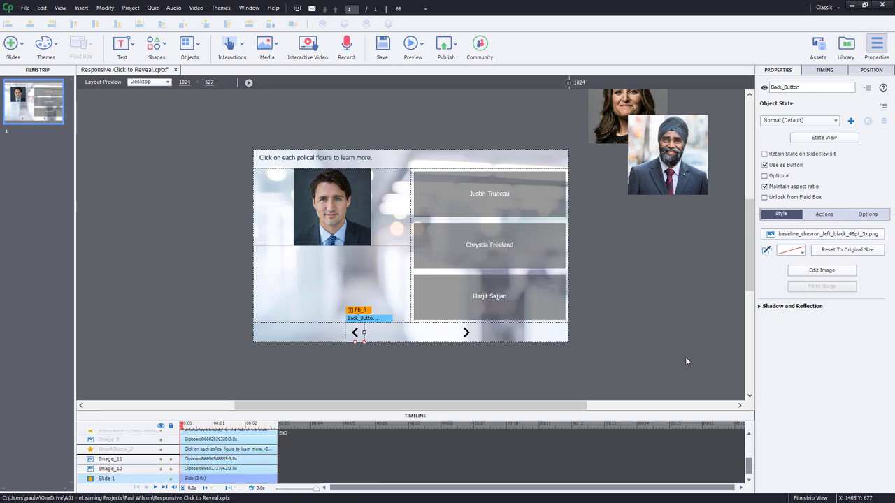
click(347, 291)
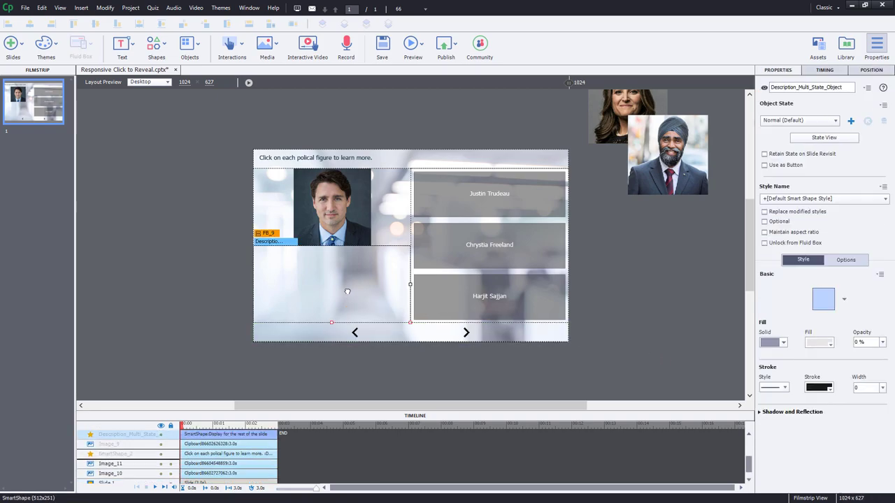
click(682, 297)
- Make the portrait image fully transparent in its Normal state by setting its Alpha to 0
click(326, 196)
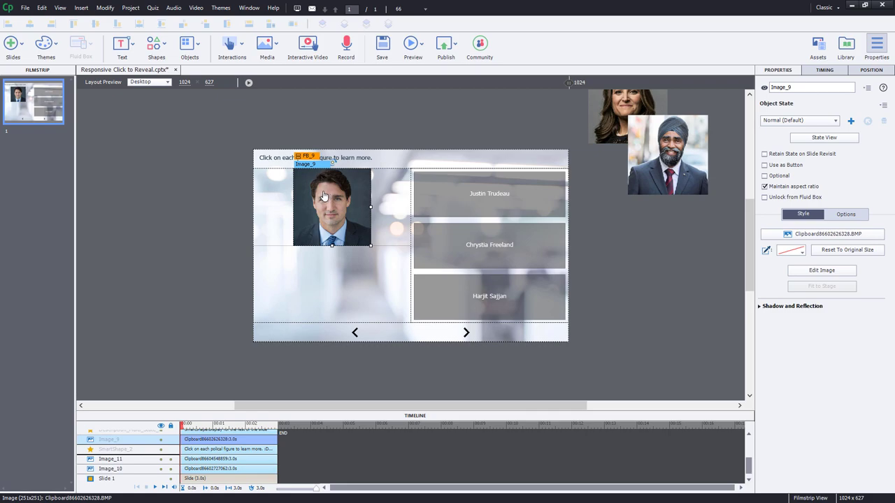
click(833, 138)
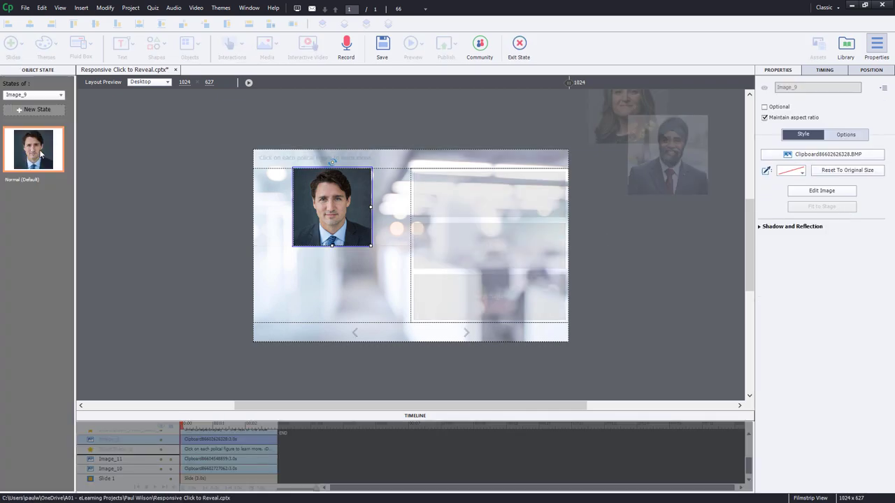
click(840, 192)
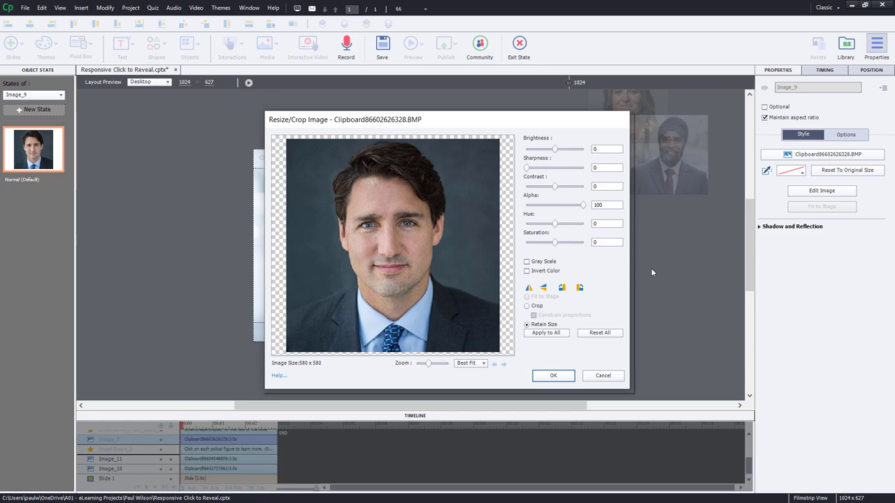
drag(582, 205, 508, 214)
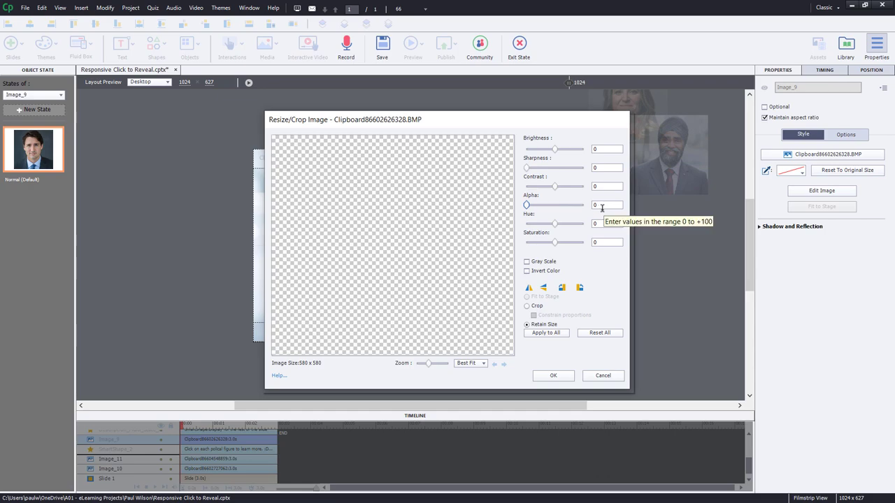
click(555, 377)
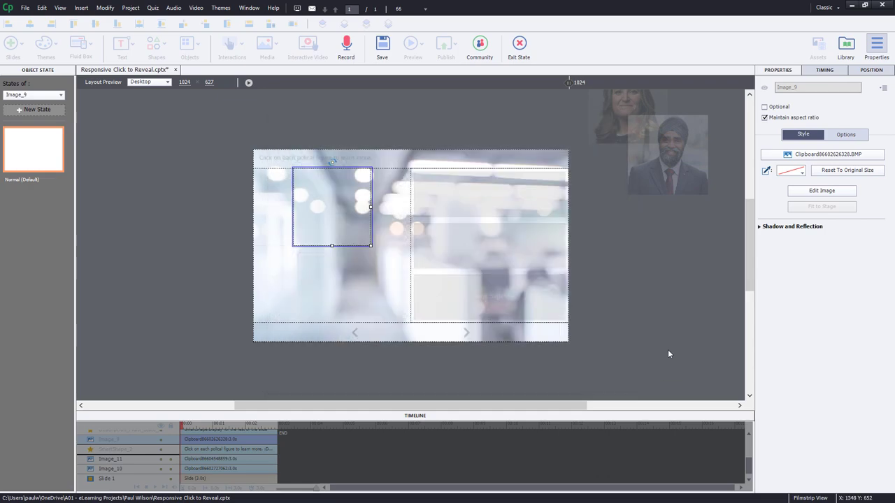
- Add a new state named Justin Trudeau to the portrait image
click(31, 111)
double_click(53, 120)
text(Justin)
text( Trudeau)
key(Return)
- Add two more states to the portrait image, named Chrystia Freeland and Harjit_Sajjan
click(34, 109)
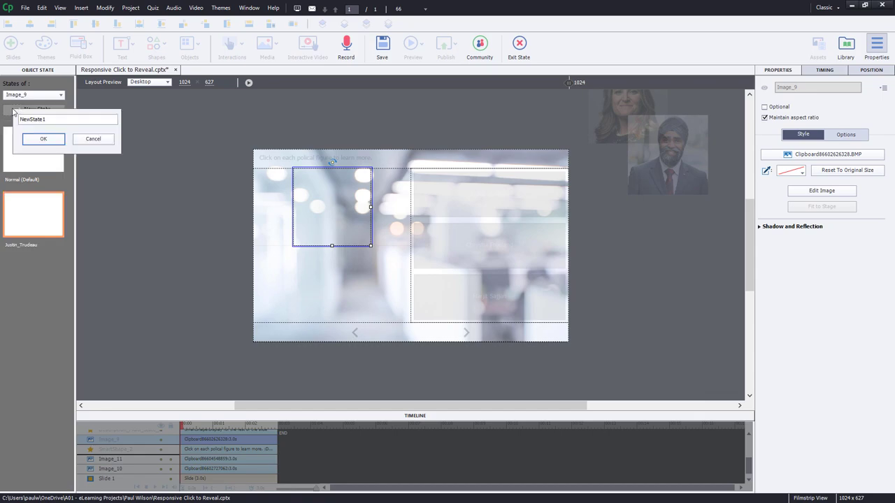
double_click(51, 119)
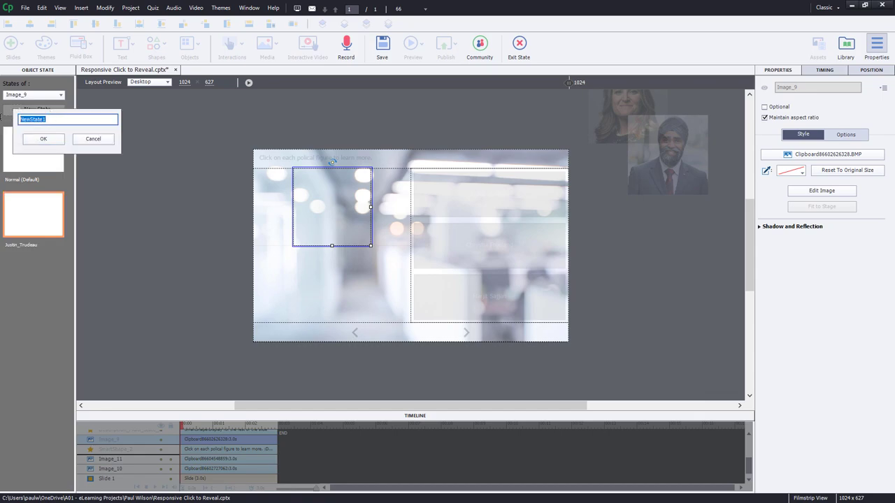
text(Chrystia Freeland)
click(46, 140)
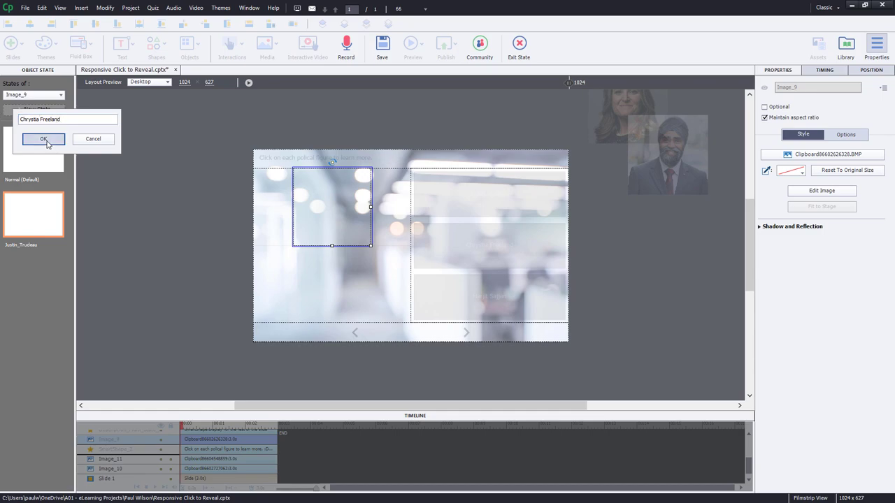
click(49, 109)
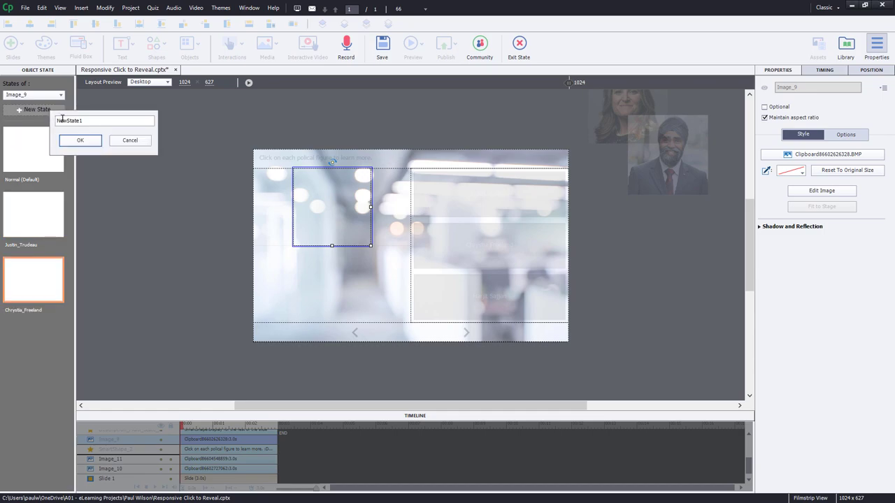
drag(94, 120, 36, 118)
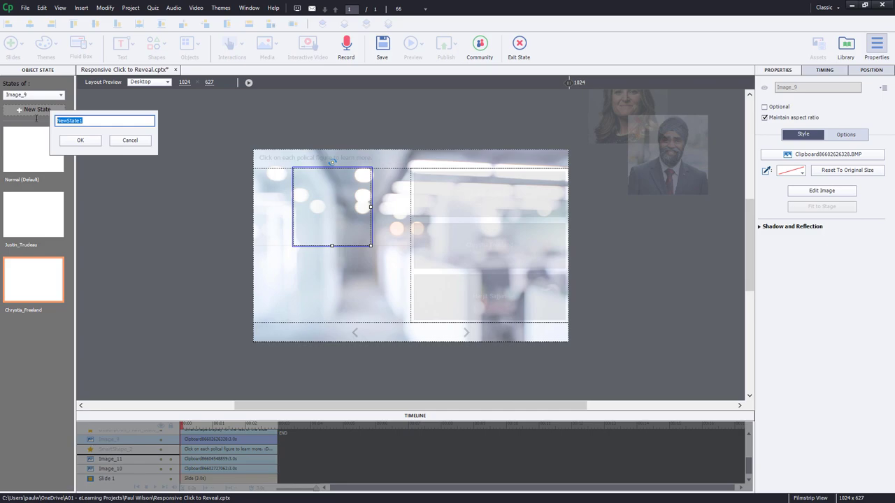
text(Harjit_Sajjan)
key(Return)
- Make the portrait opaque in the Justin_Trudeau state by setting its Alpha to 100
click(50, 216)
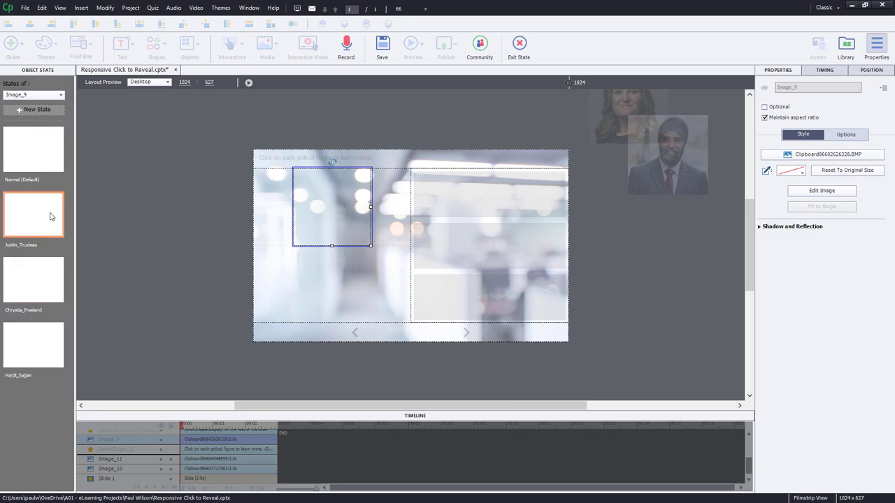
click(827, 191)
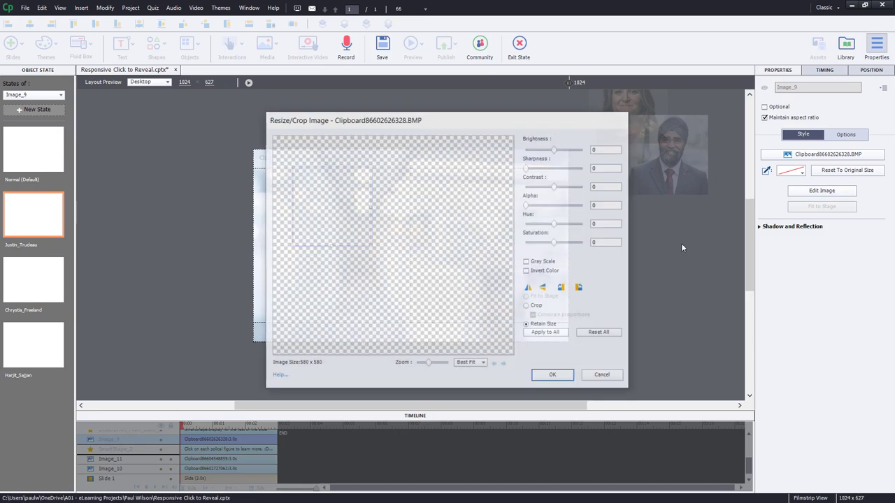
drag(528, 205, 583, 205)
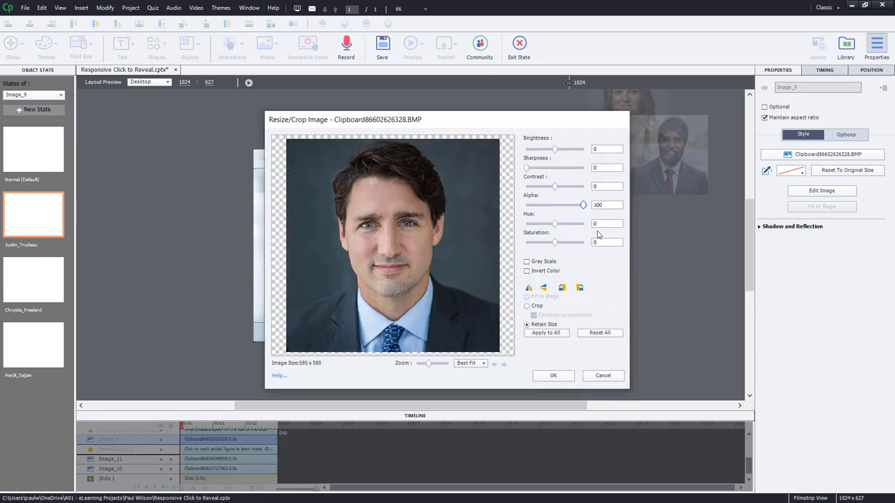
click(553, 376)
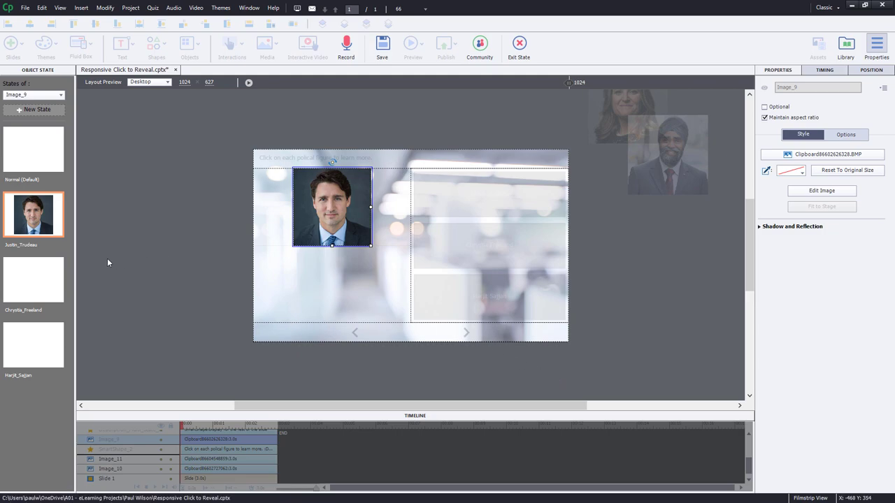
- Replace the picture in the Chrystia_Freeland state with her portrait from the library, Clipboard86602727062.BMP
click(38, 275)
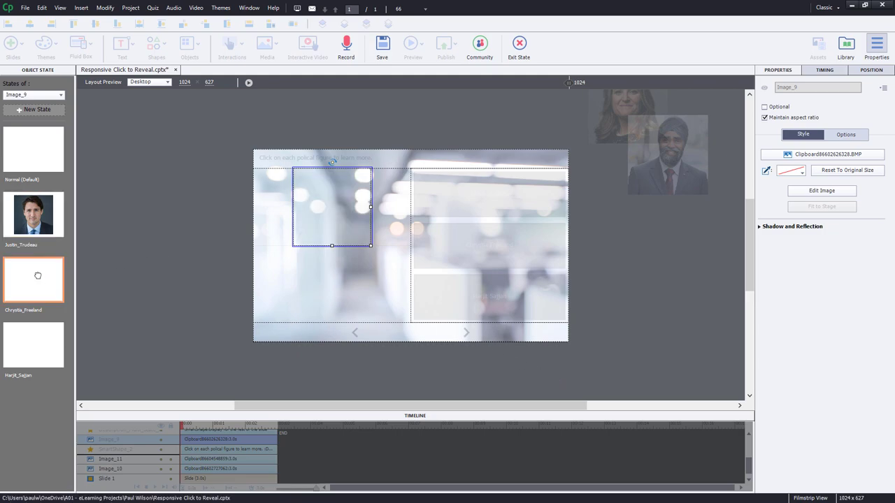
click(830, 156)
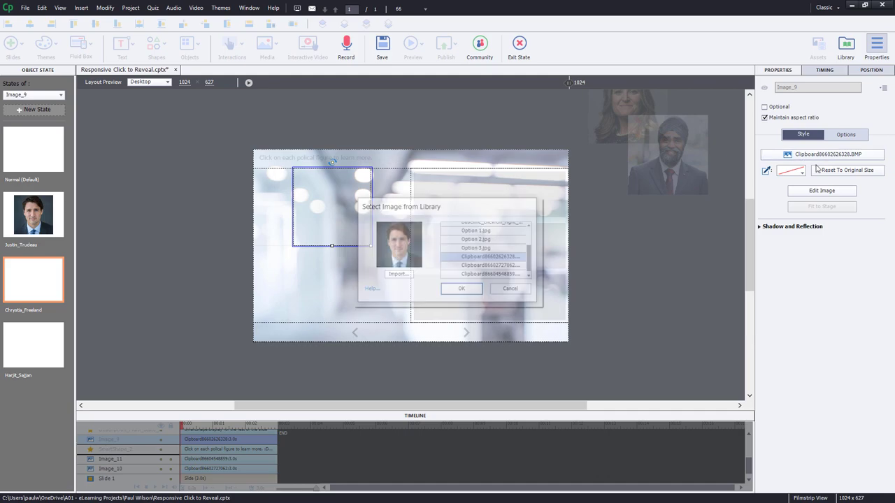
click(492, 266)
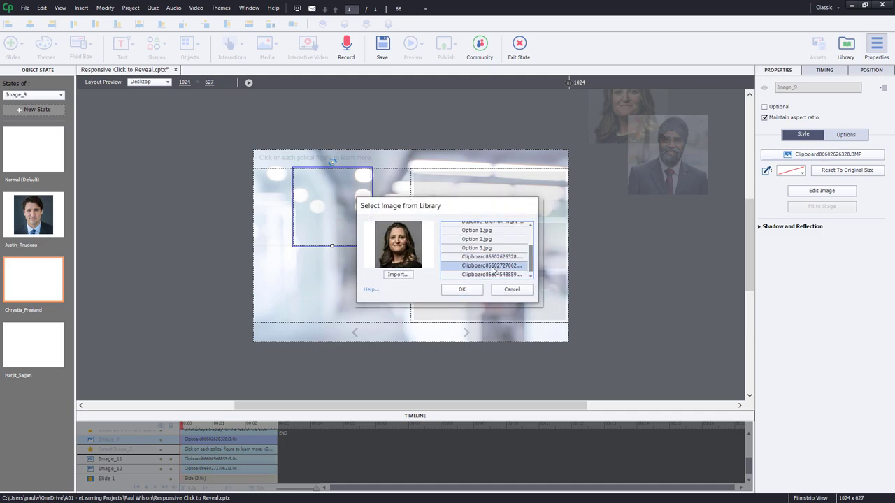
click(461, 288)
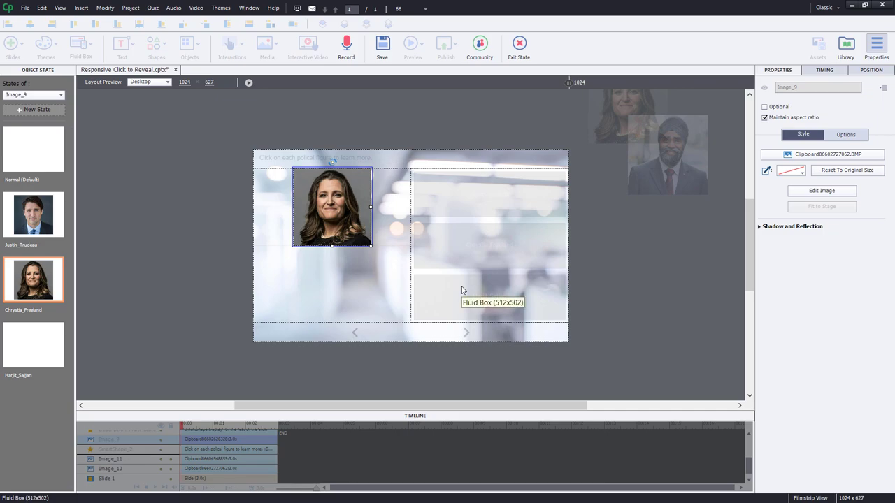
- Replace the picture in the Harjit_Sajjan state with library image Clipboard86604548859.BMP and leave state editing
click(33, 354)
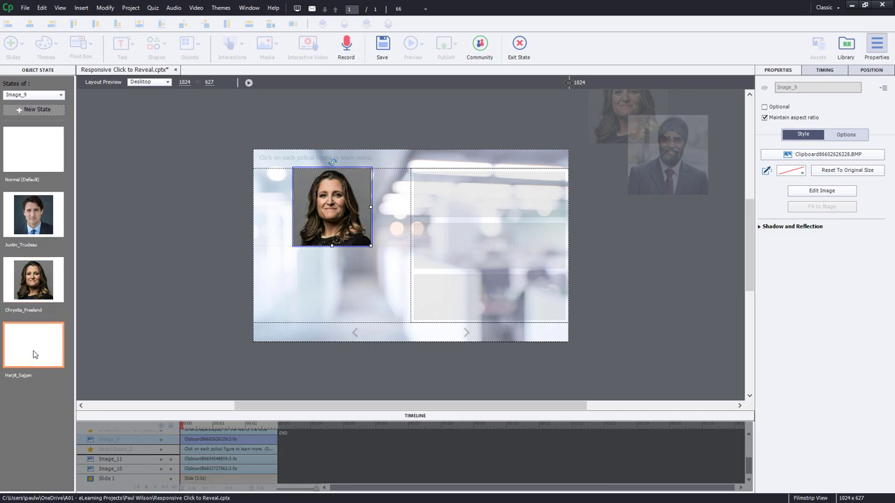
click(826, 156)
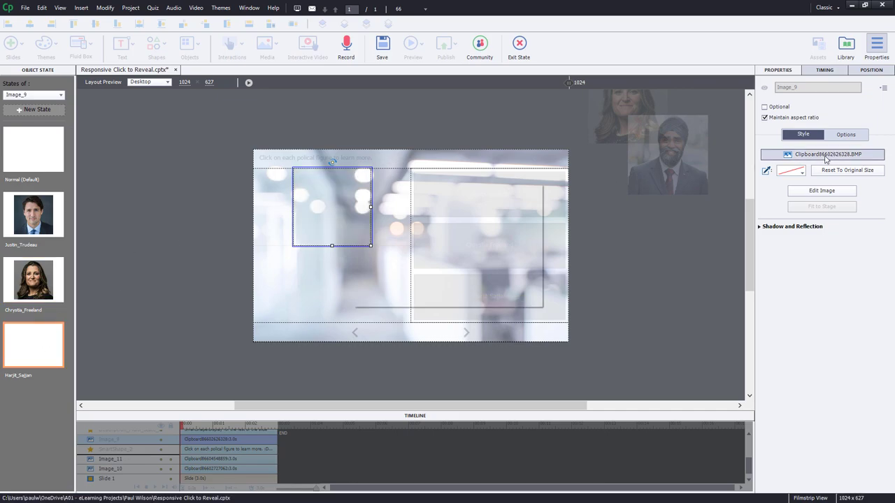
click(515, 274)
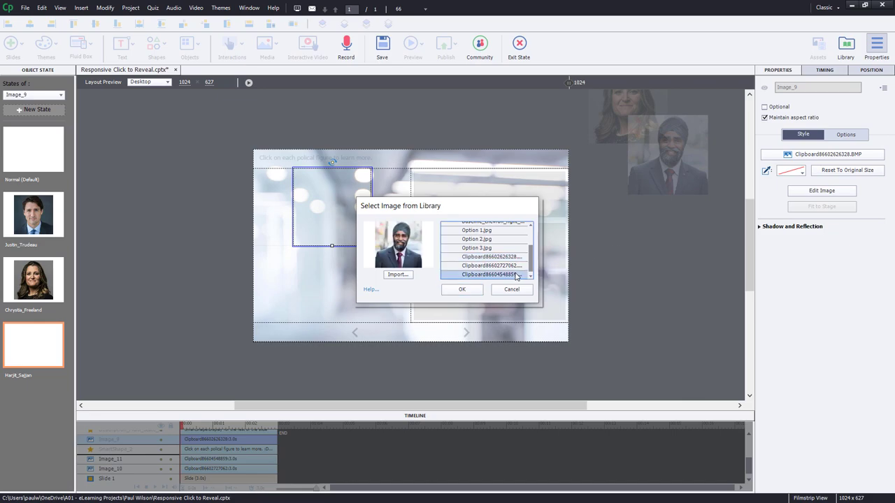
click(474, 290)
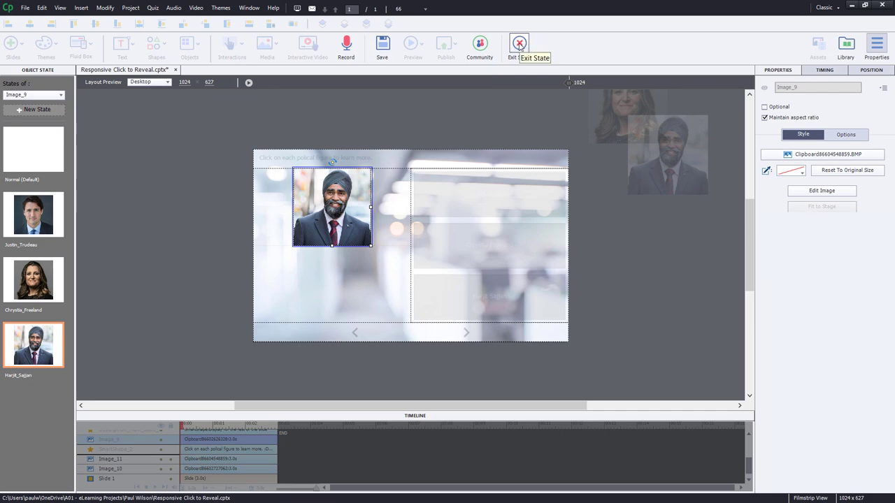
click(518, 44)
- Rename the multi-state portrait image as Politician Images
double_click(809, 87)
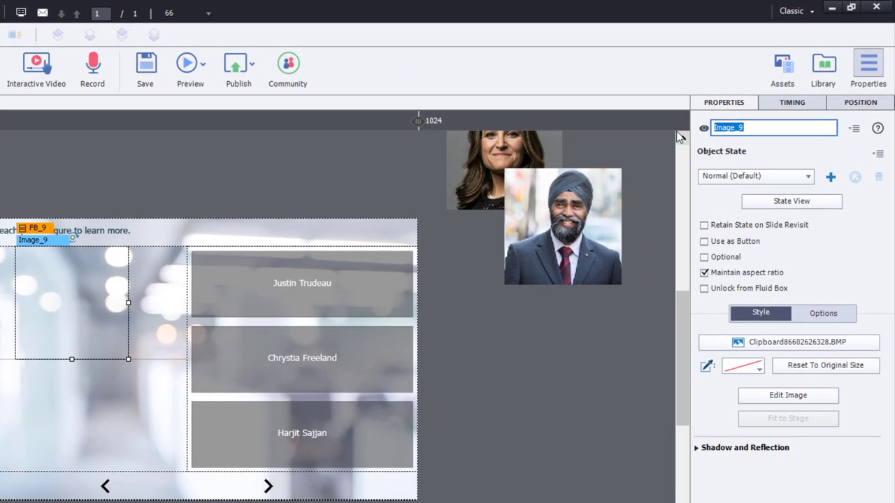
text(Politician IMages)
key(Return)
- Rename the description shape below the portrait as Profile_of_Politician
click(117, 427)
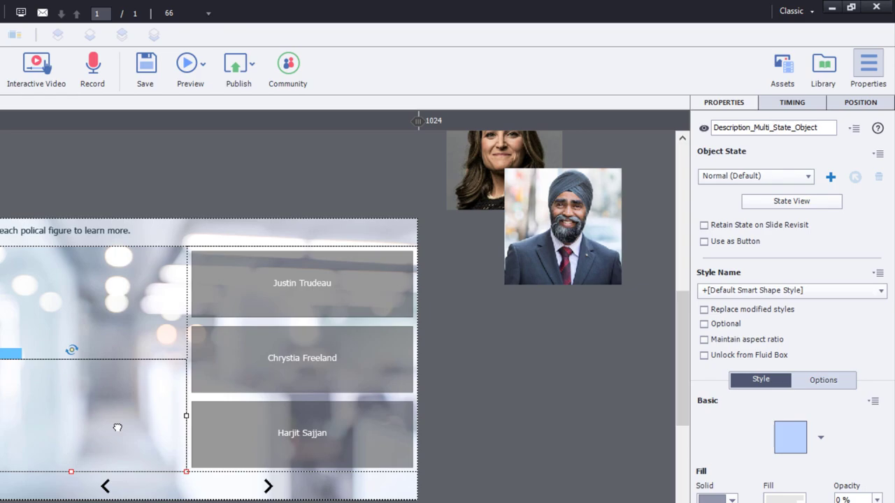
drag(829, 127, 624, 127)
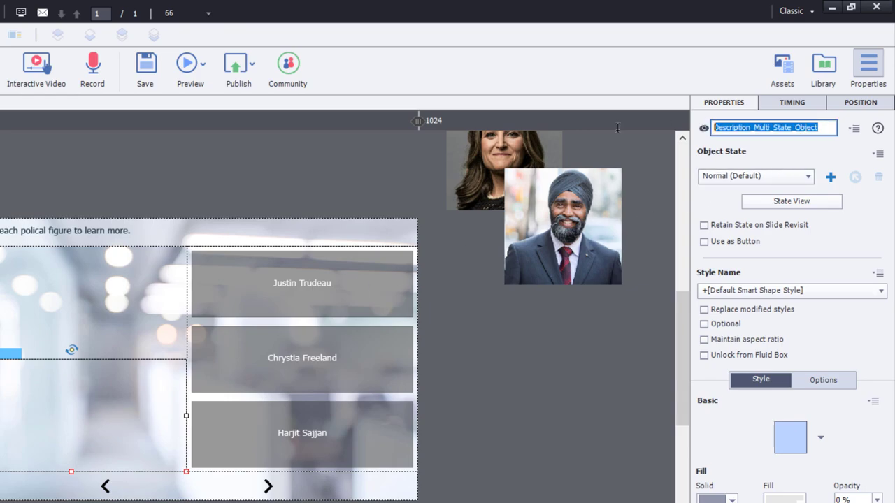
text(Pro)
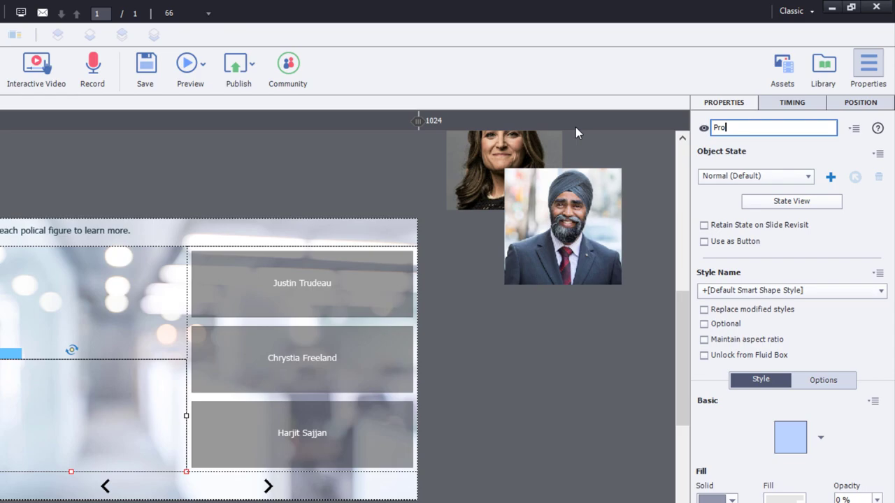
text(file of Politic)
click(575, 128)
- Delete the two spare portraits lying outside the slide
drag(458, 390, 559, 137)
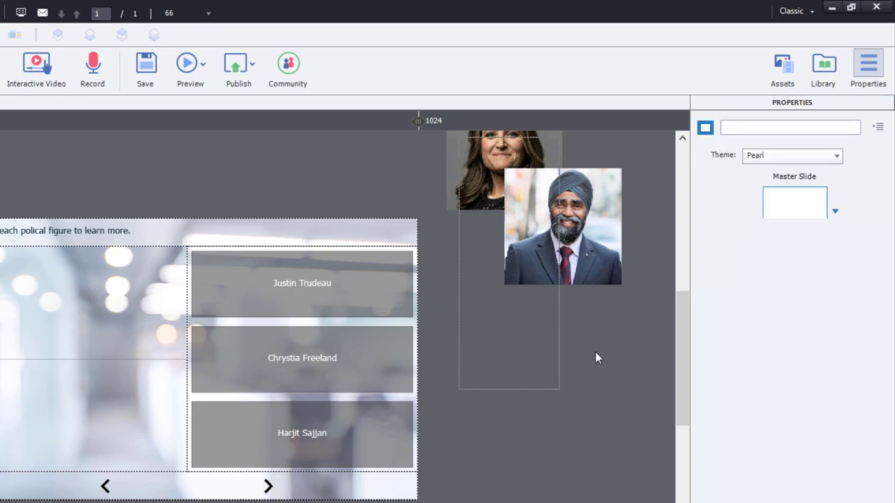
key(Delete)
key(Return)
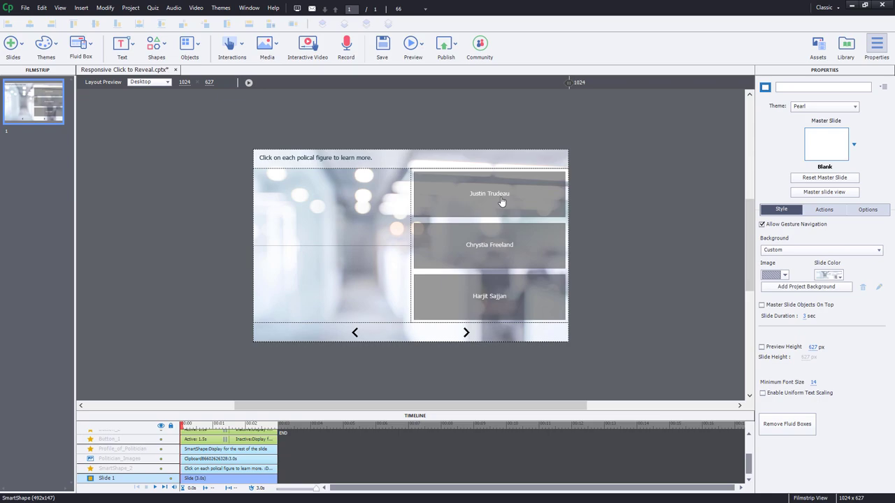
- Set the Justin Trudeau button's success action to Execute Advanced Actions and open the Advanced Actions editor for its script
click(500, 199)
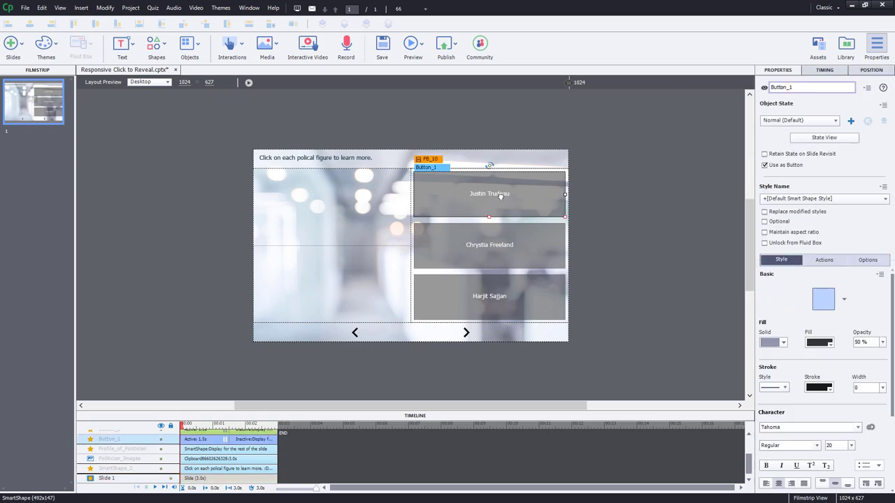
click(825, 260)
click(817, 286)
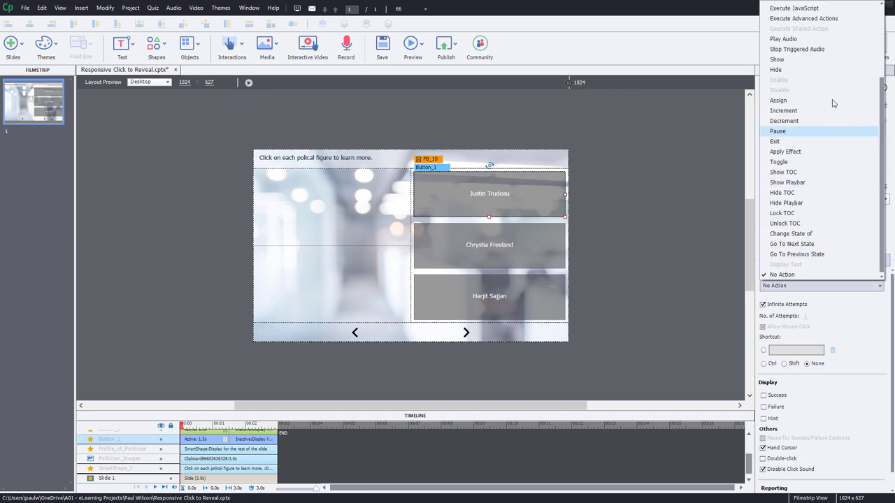
click(804, 18)
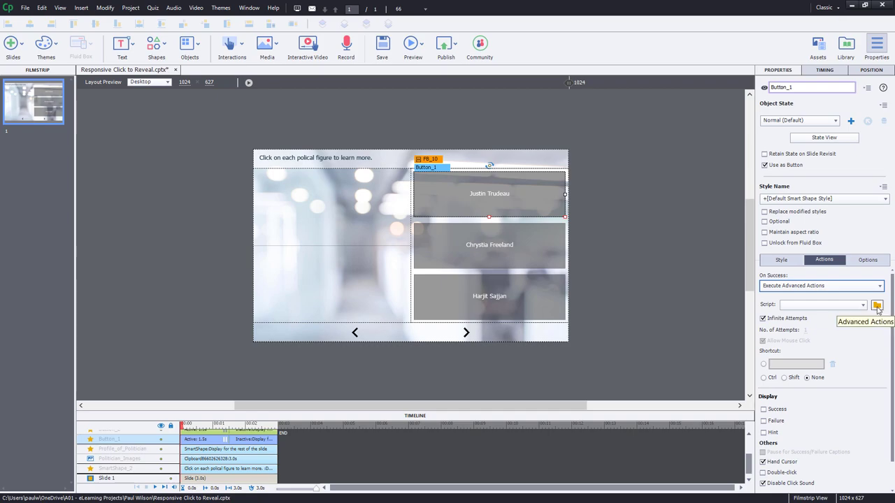
click(877, 306)
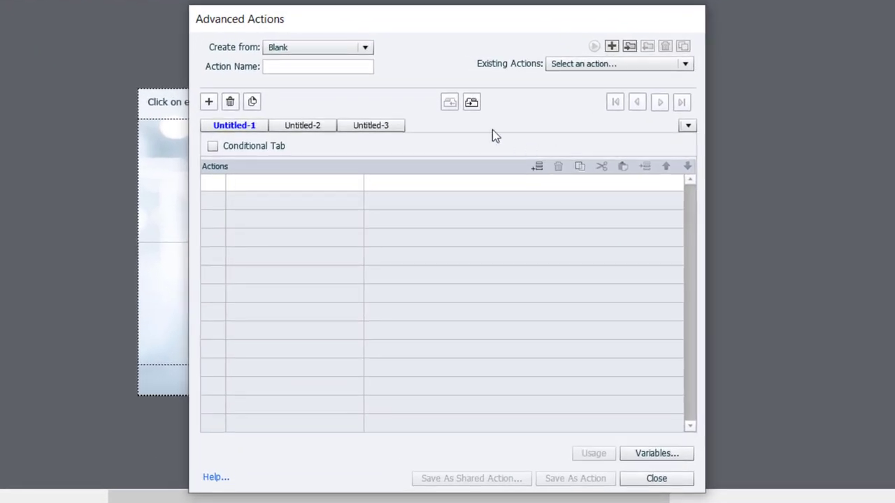
- Name the action JustinTrudeau and create a user variable called _JustinTrudeau
click(282, 66)
text(JustinTrudeau)
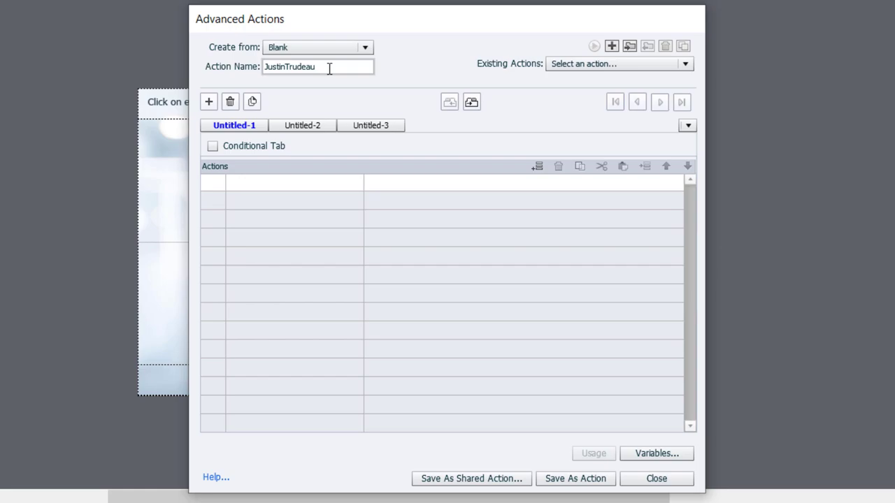
click(672, 451)
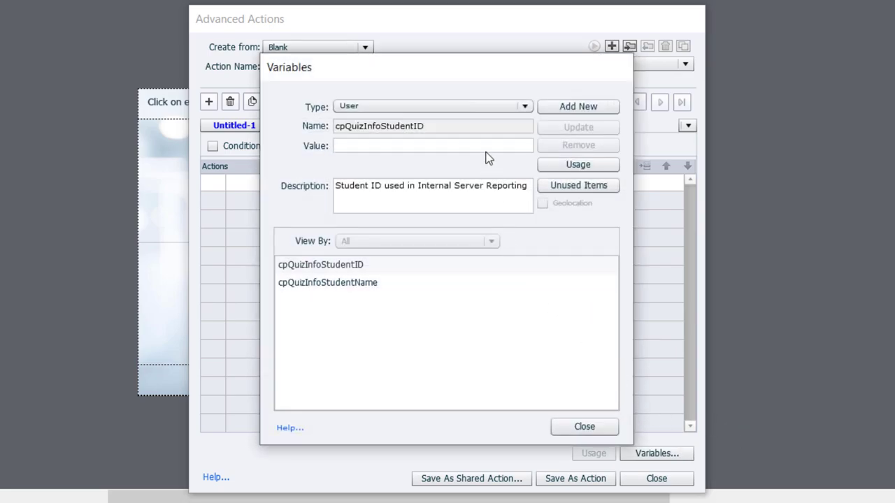
click(586, 110)
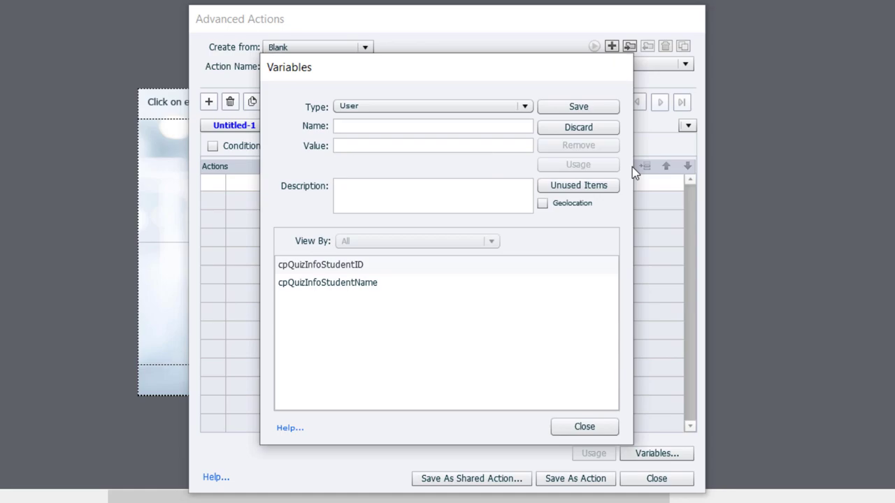
text(_JustinTrudeau)
click(586, 110)
click(586, 110)
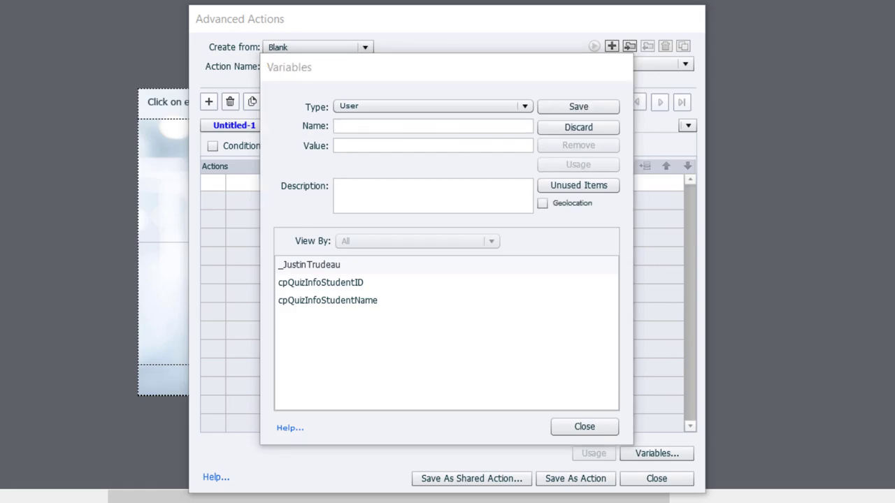
- Add two more user variables, _HarjitSajjan and _ChrystiaFreeland, and return to the action script
click(400, 127)
text(_HarjitSajjan)
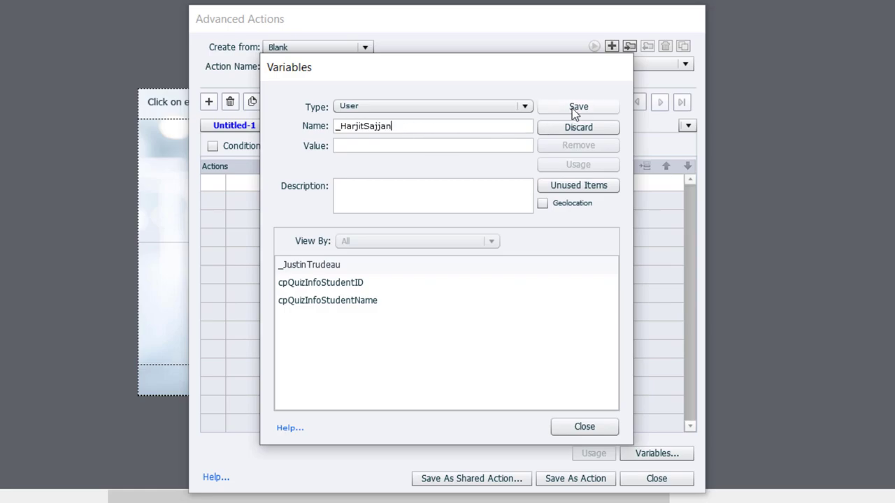
click(572, 109)
text(_ChrystiaFreeland)
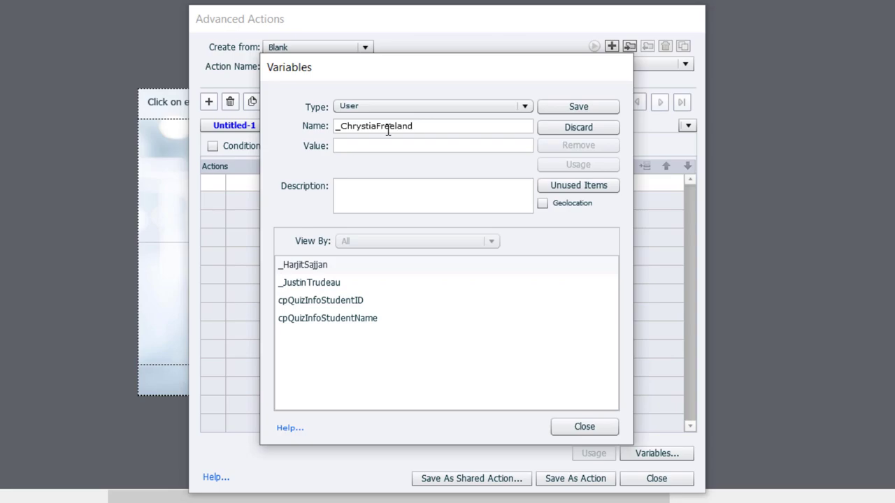
click(586, 106)
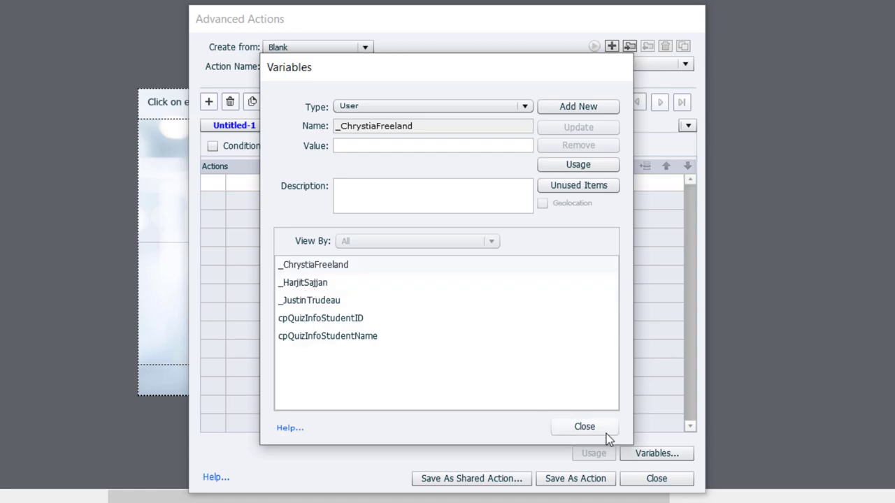
click(584, 427)
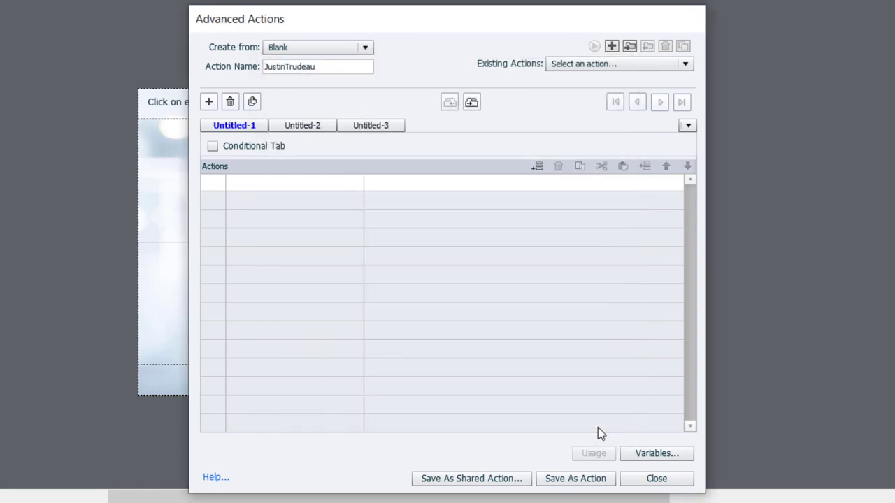
- Add an Assign action that sets the variable _JustinTrudeau to the literal value 1
double_click(253, 186)
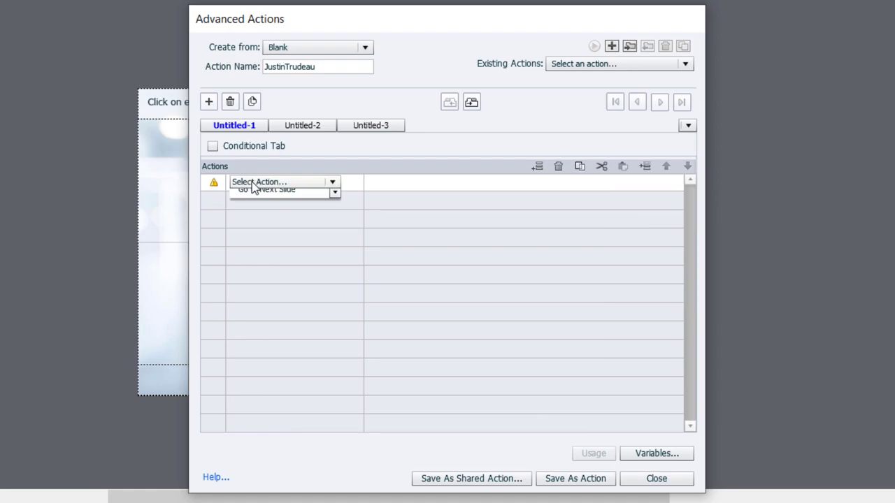
key(a)
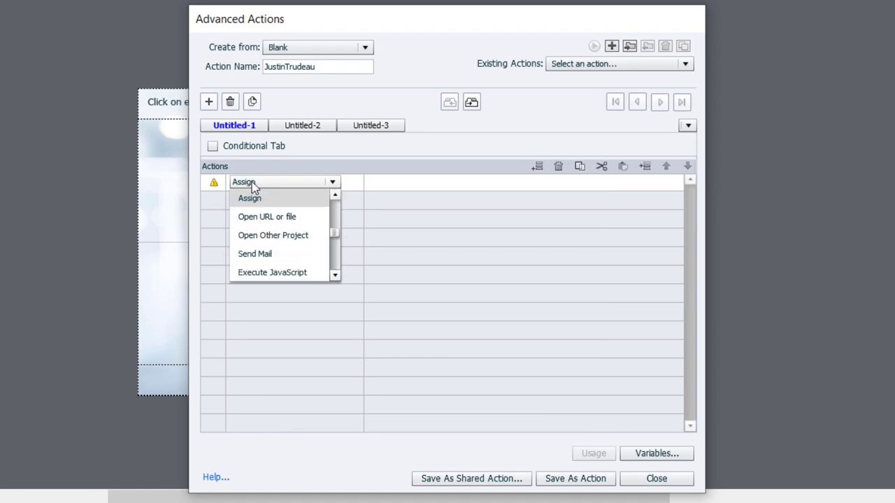
click(258, 196)
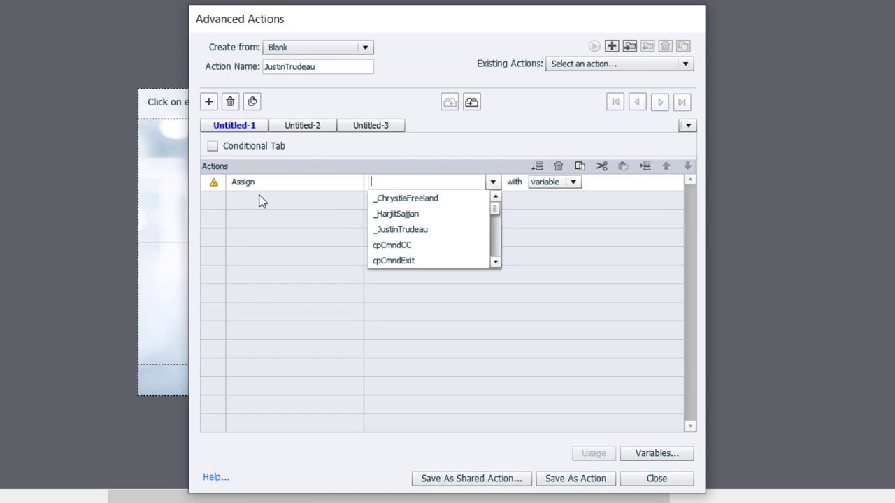
click(383, 230)
click(483, 187)
click(481, 211)
text(1)
key(Return)
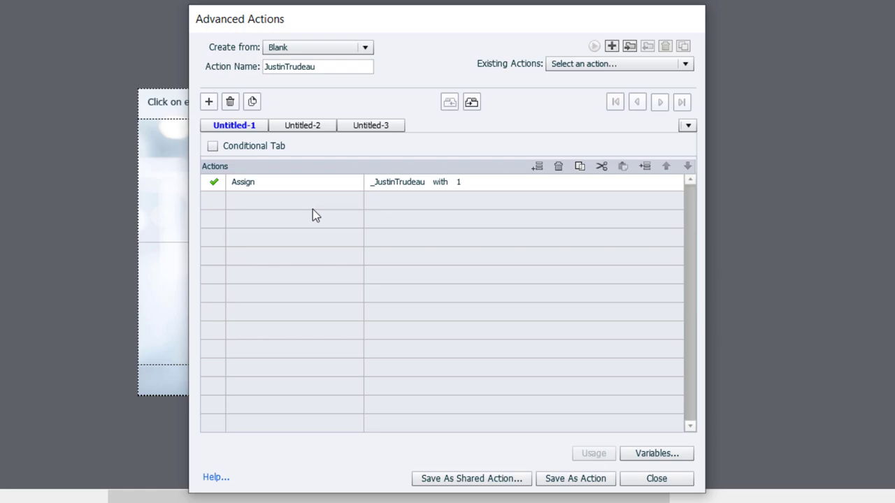
- Add a Change State of action that switches Button_1 to Selected
click(252, 202)
text(ch)
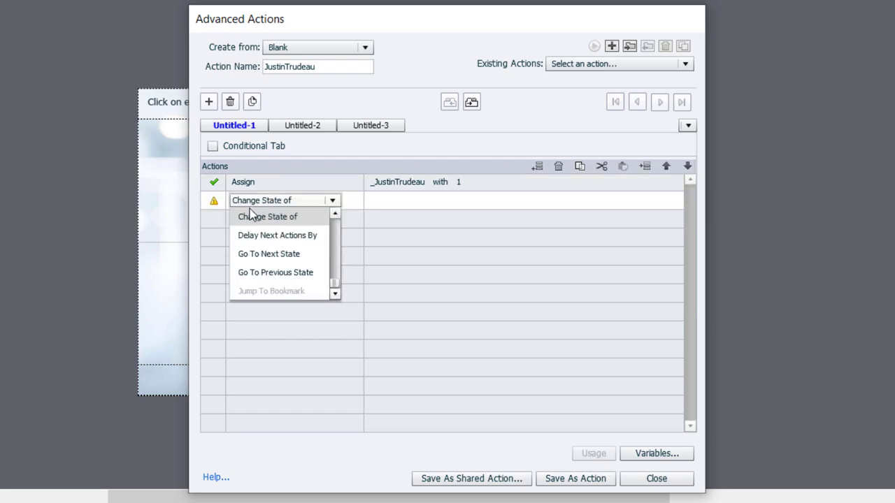
click(249, 213)
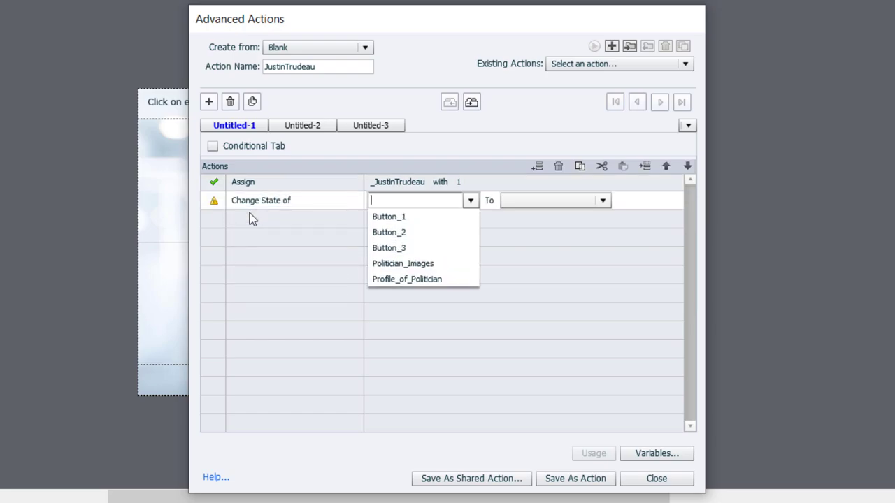
click(388, 216)
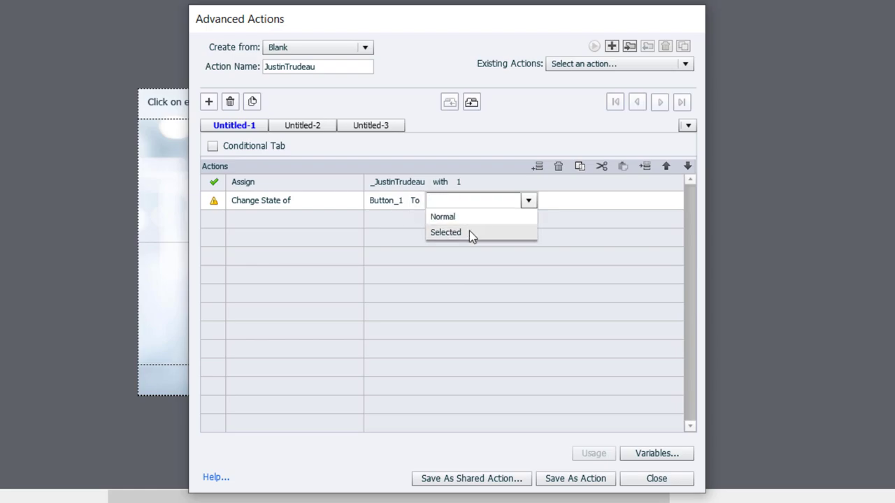
click(469, 231)
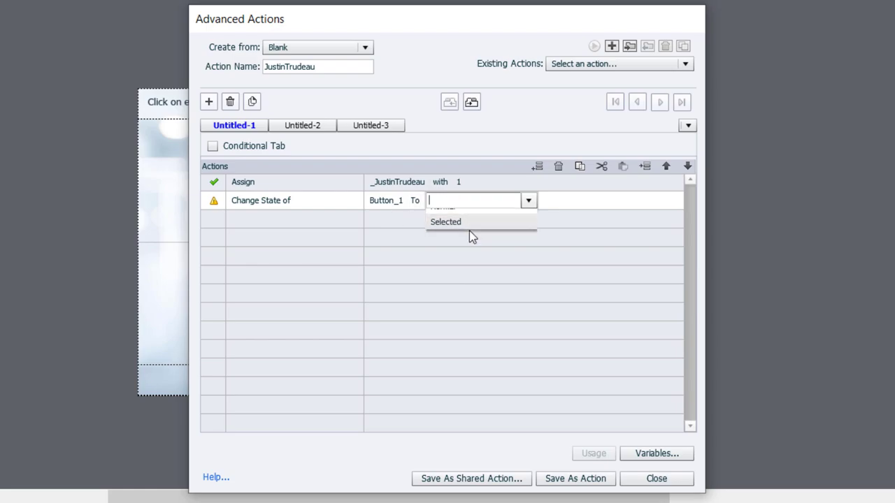
- Add a Change State of action that returns Button_2 to Normal
click(242, 219)
key(c)
key(h)
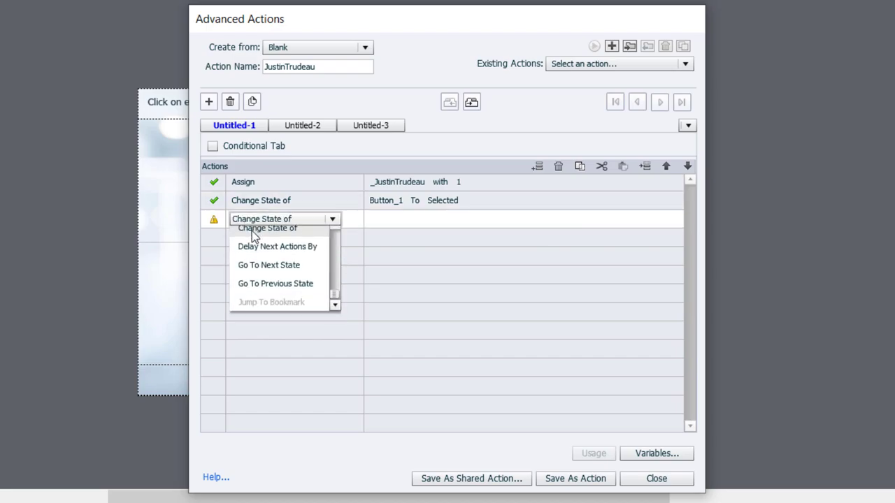
click(252, 233)
click(393, 252)
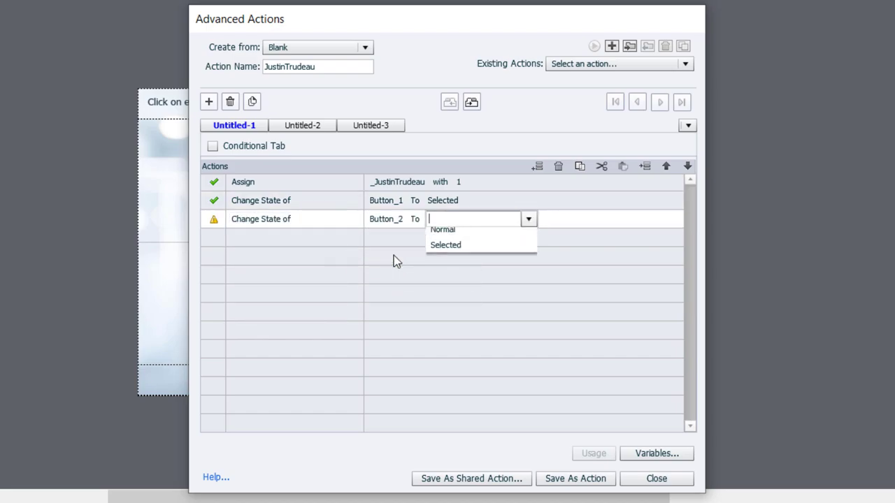
click(431, 232)
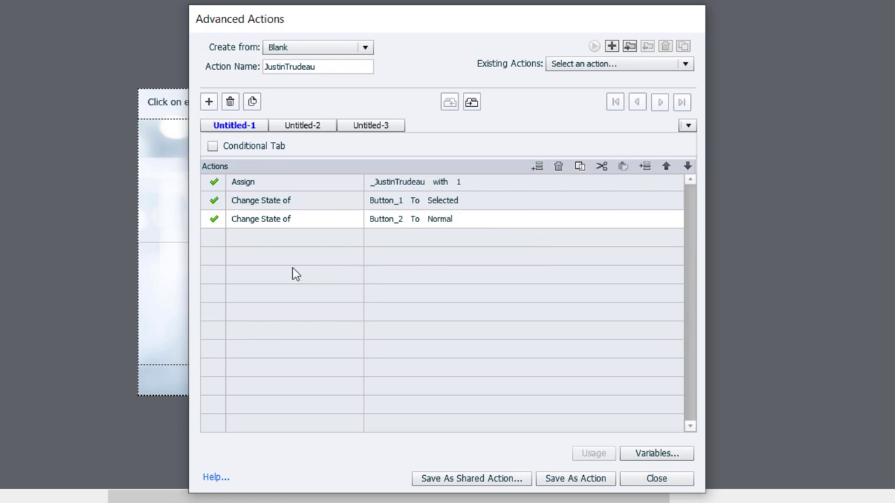
- Add a Change State of action that returns Button_3 to Normal
click(242, 238)
key(c)
key(h)
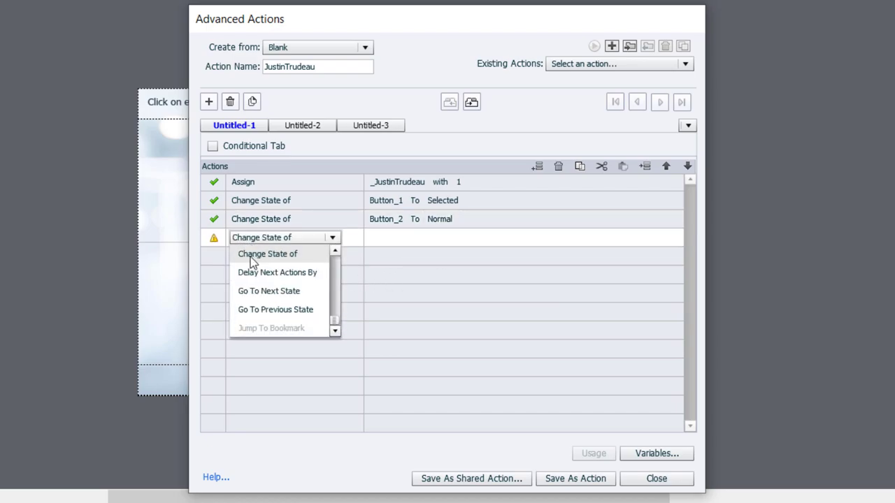
click(250, 255)
click(409, 285)
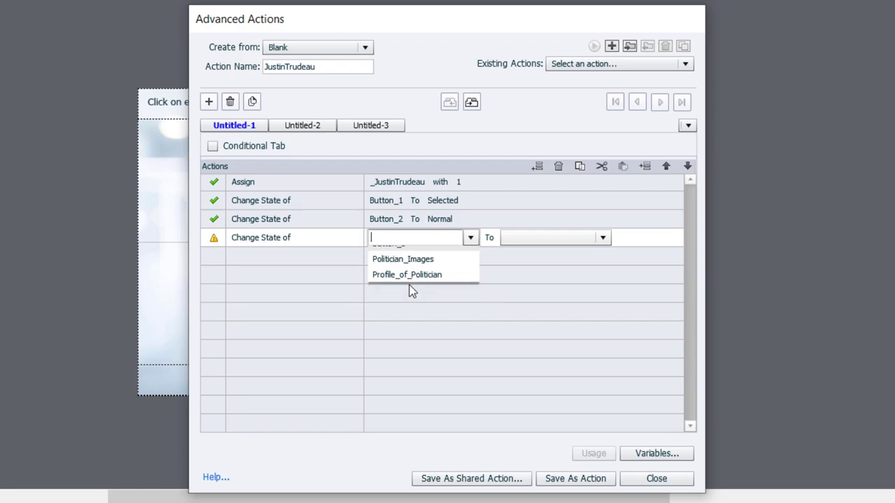
click(454, 255)
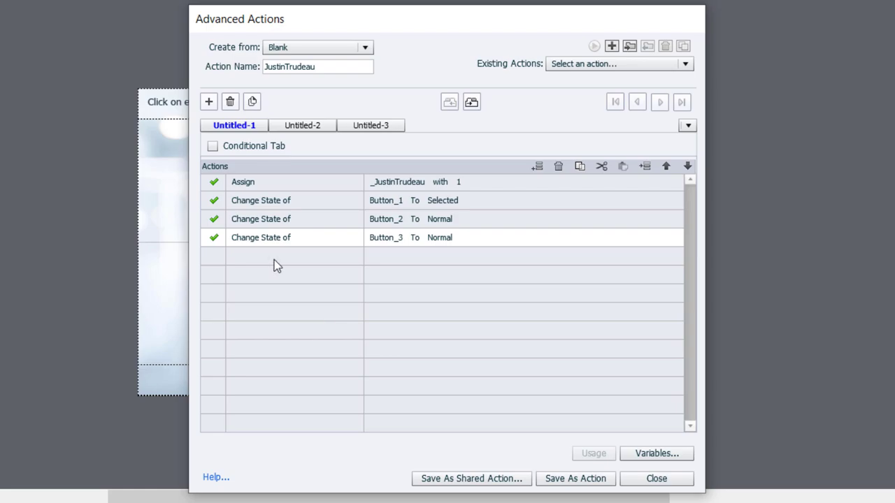
- Add a Change State of action that switches Politician_Images to the Justin_Trudeau state
click(254, 259)
text(ch)
click(259, 277)
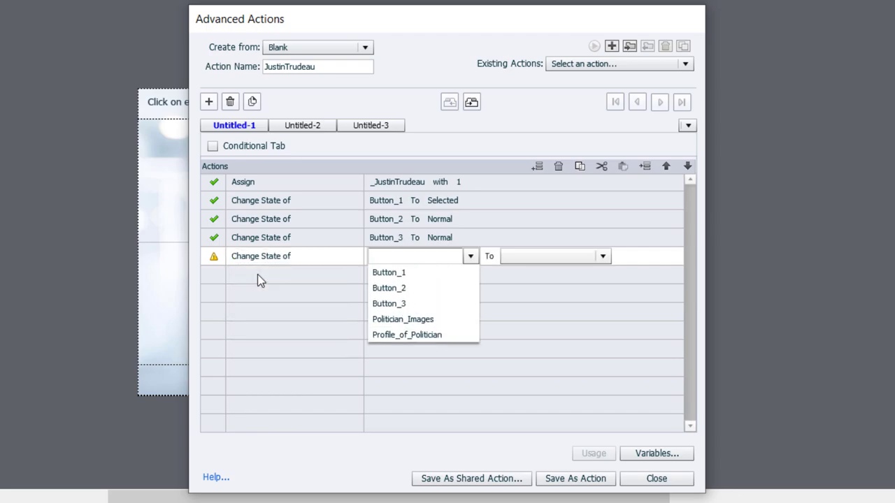
click(422, 318)
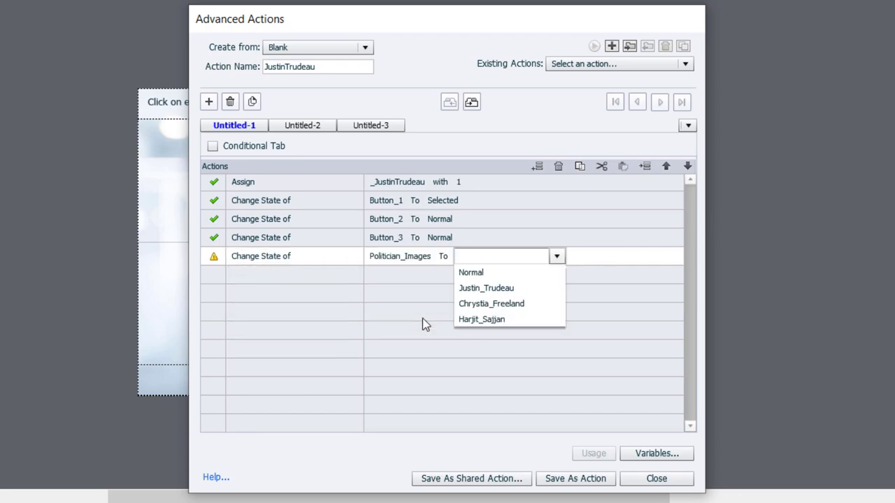
click(487, 287)
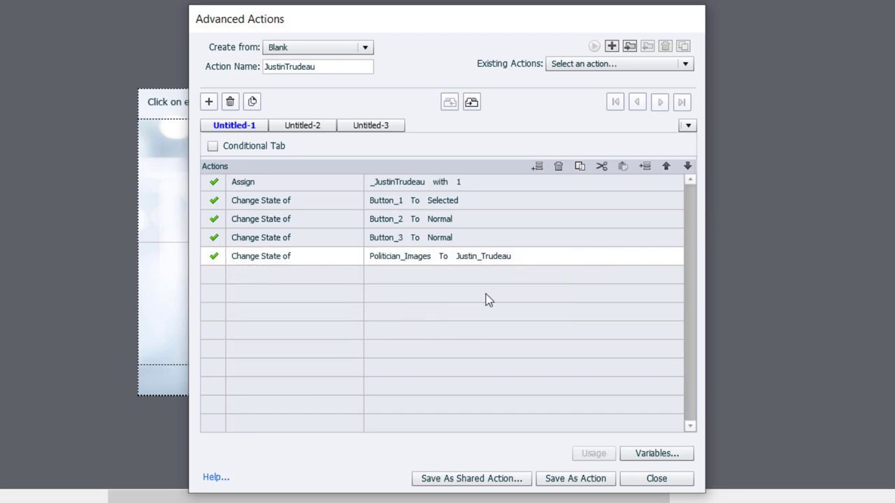
- Add a Change State of action that switches Profile_of_Politician to option_1
click(252, 280)
text(ch)
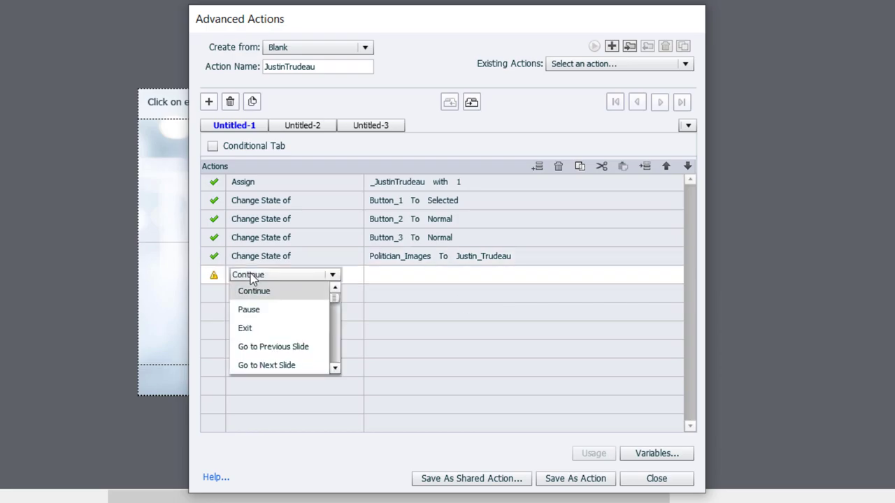
click(254, 290)
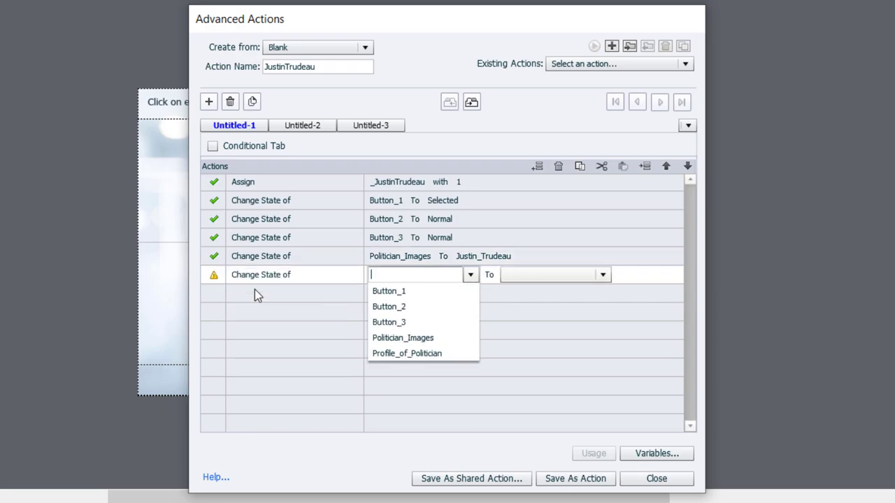
click(408, 358)
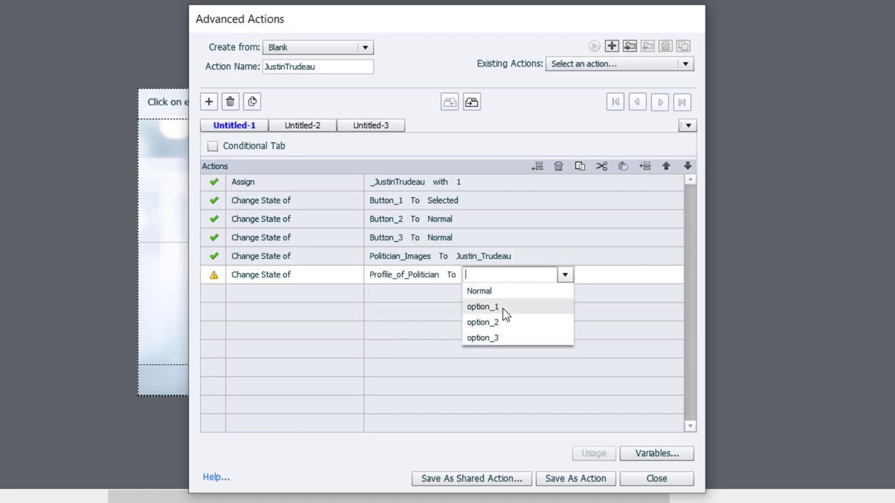
click(504, 314)
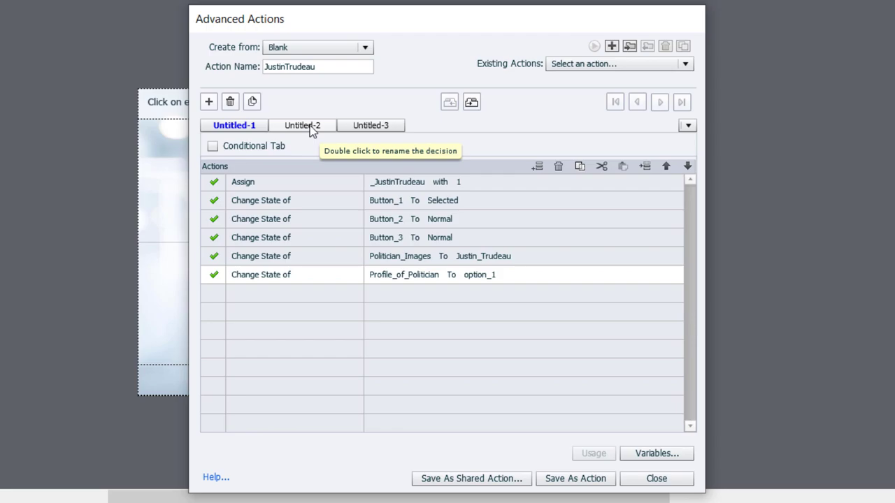
- Rename the first decision as Justin Trudeau and the second as Check If Complete
double_click(254, 125)
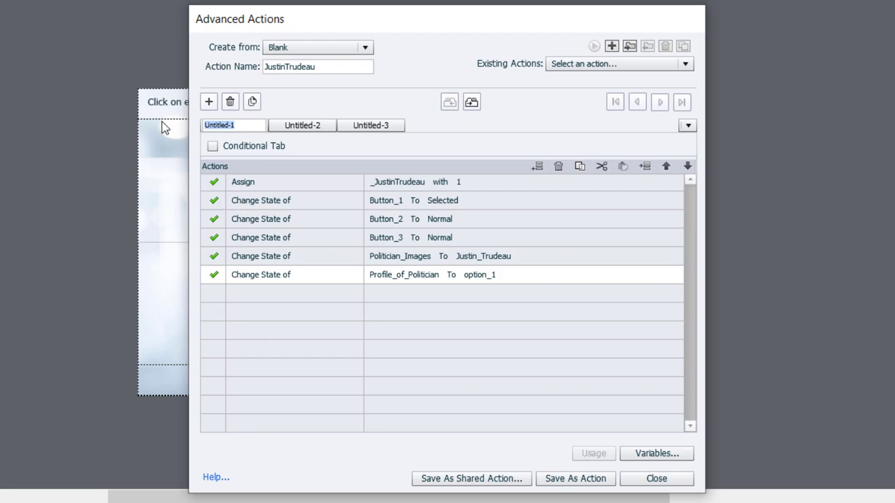
text(Justin Trudeau)
click(311, 130)
double_click(323, 130)
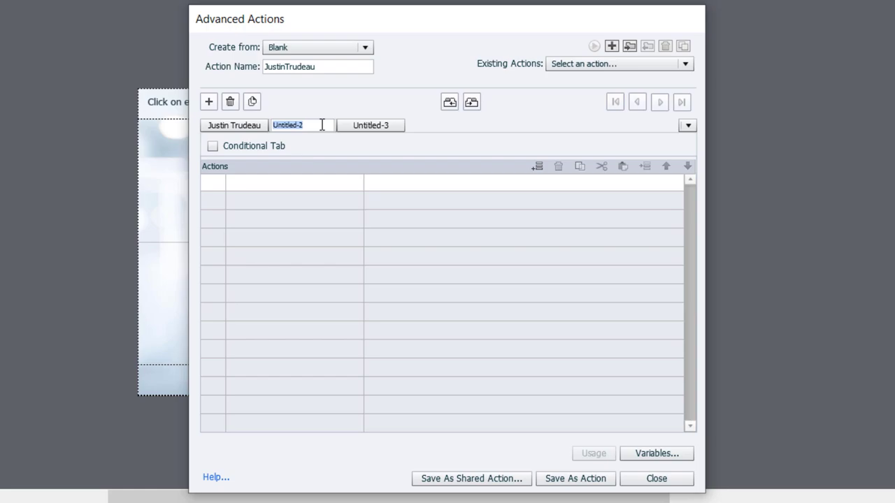
text(Check If Complete)
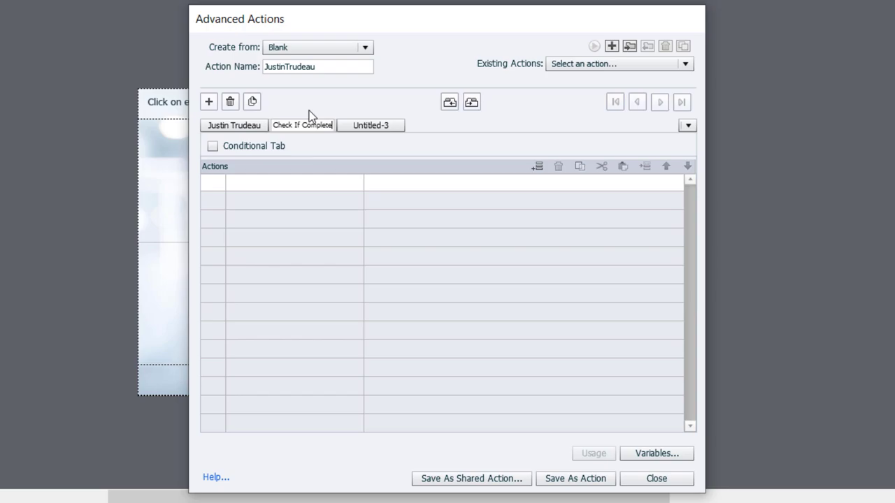
key(Return)
- Make the Check If Complete decision conditional and add the condition that _ChrystiaFreeland is equal to the literal 1
click(243, 148)
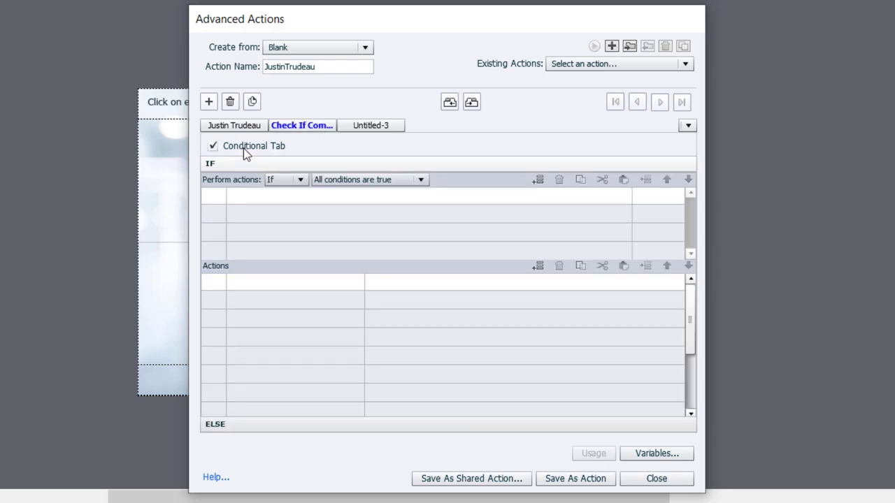
click(256, 200)
click(263, 195)
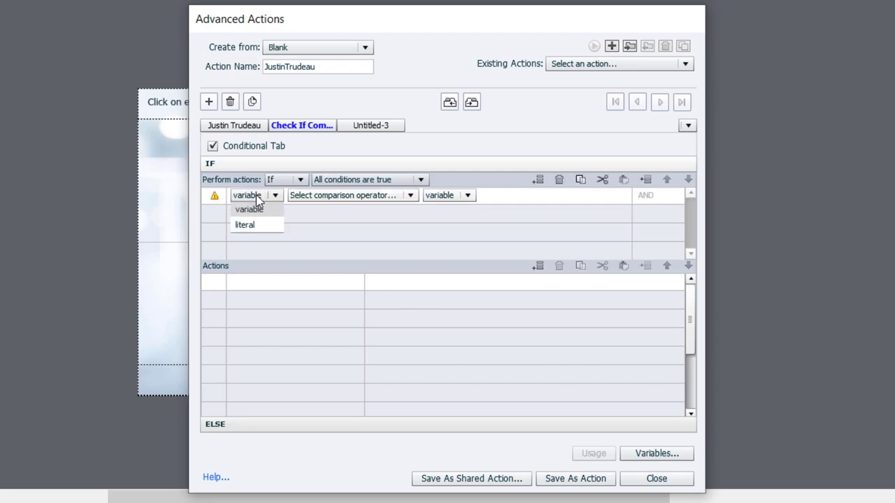
click(253, 208)
click(255, 214)
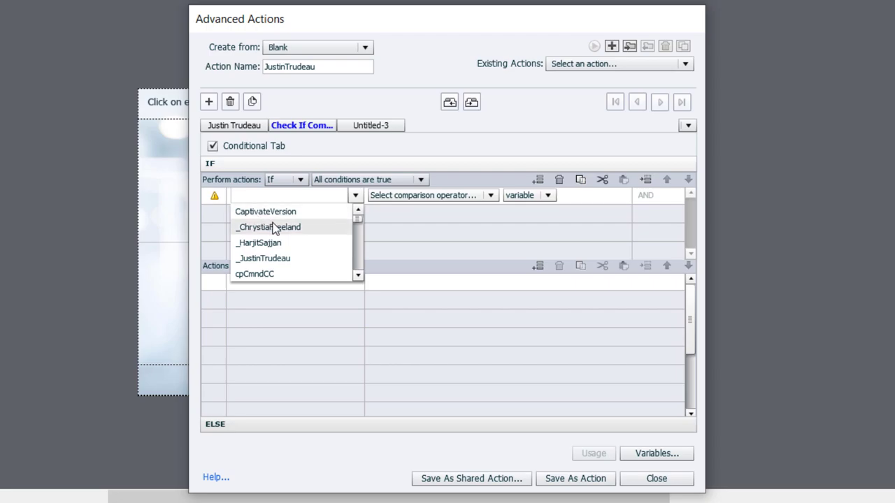
click(274, 226)
click(355, 195)
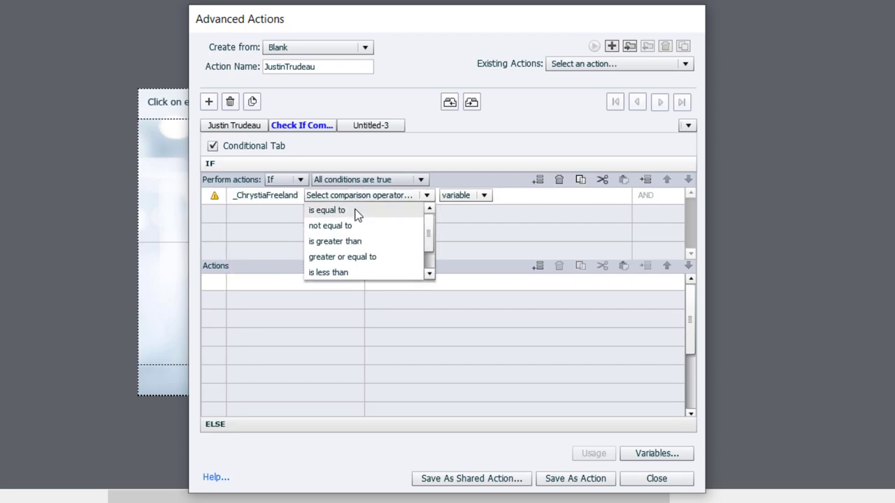
click(355, 210)
click(393, 195)
click(390, 222)
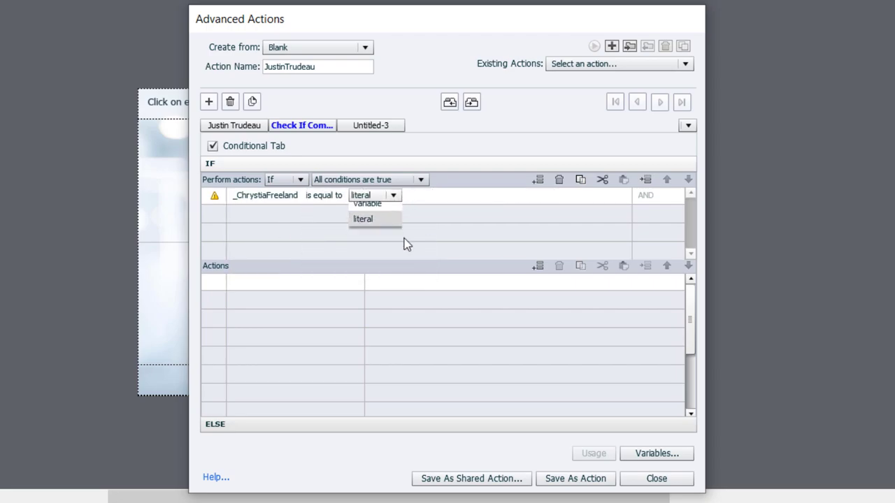
text(1)
key(Return)
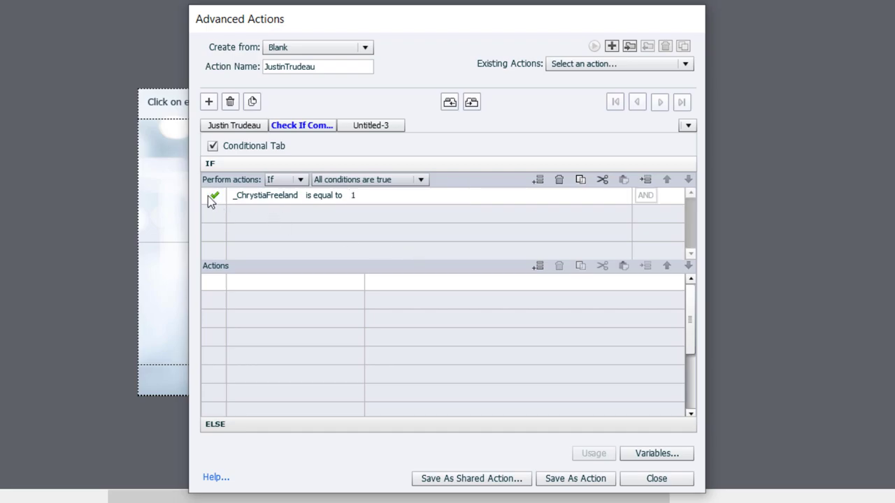
- Add a second condition requiring _HarjitSajjan to be equal to the literal 1
double_click(245, 214)
click(254, 214)
click(265, 228)
click(274, 261)
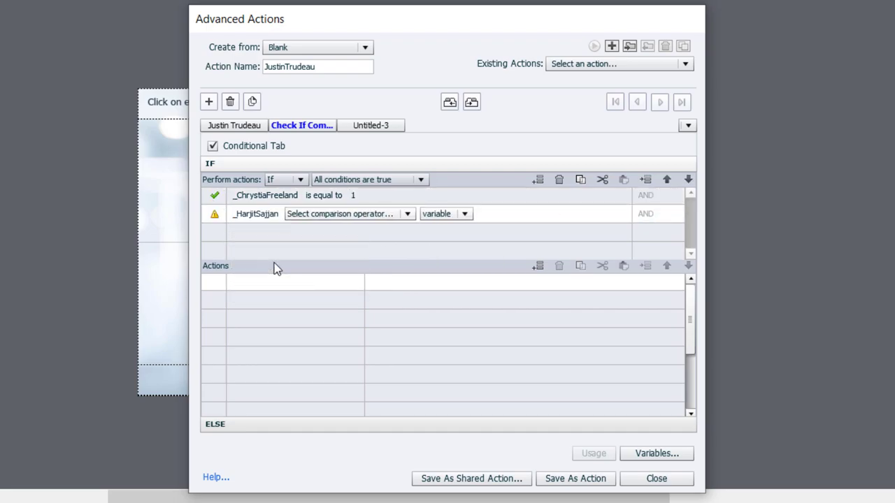
click(383, 213)
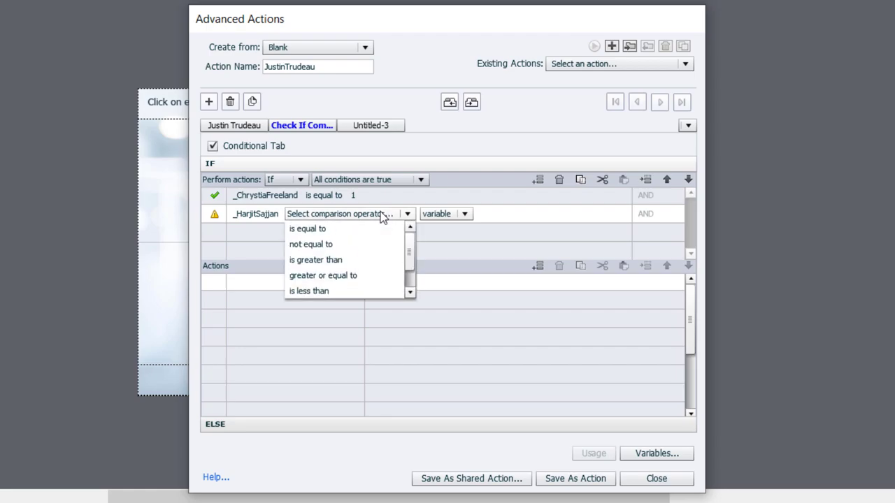
click(346, 227)
click(369, 218)
click(362, 242)
text(1)
key(Return)
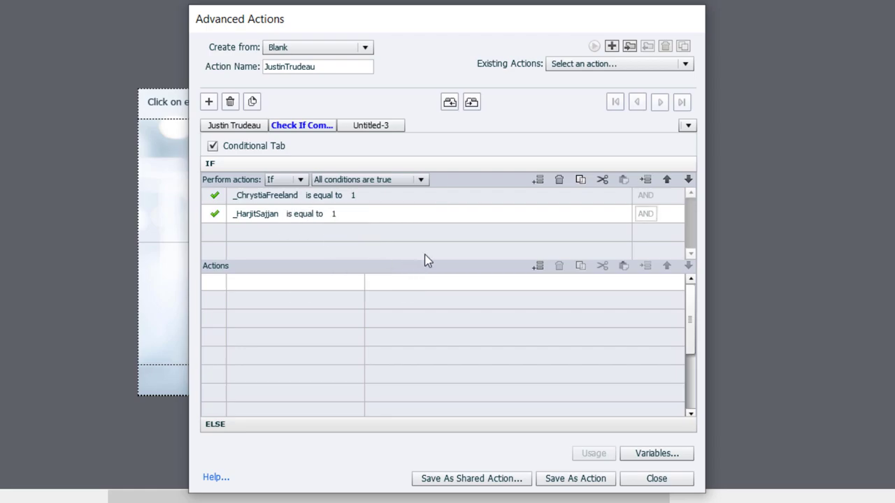
- Add a third condition requiring _JustinTrudeau to be equal to the literal 1
click(290, 241)
click(257, 233)
click(261, 250)
click(275, 296)
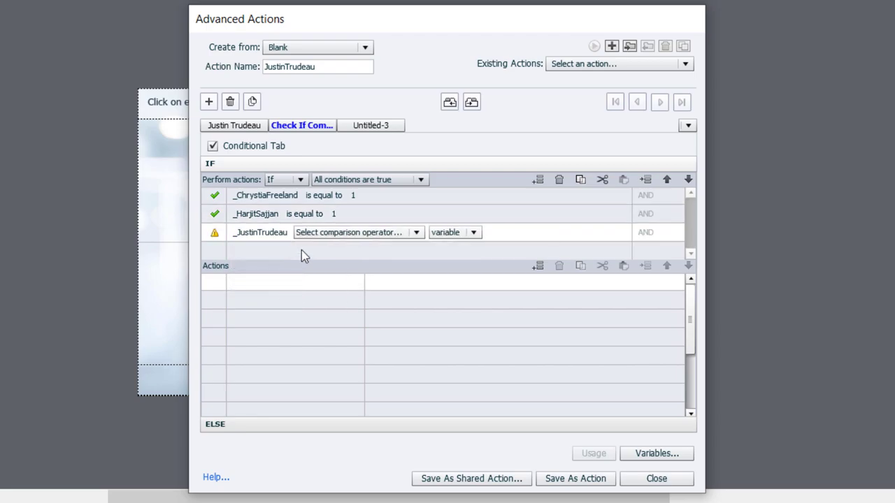
click(326, 249)
click(381, 232)
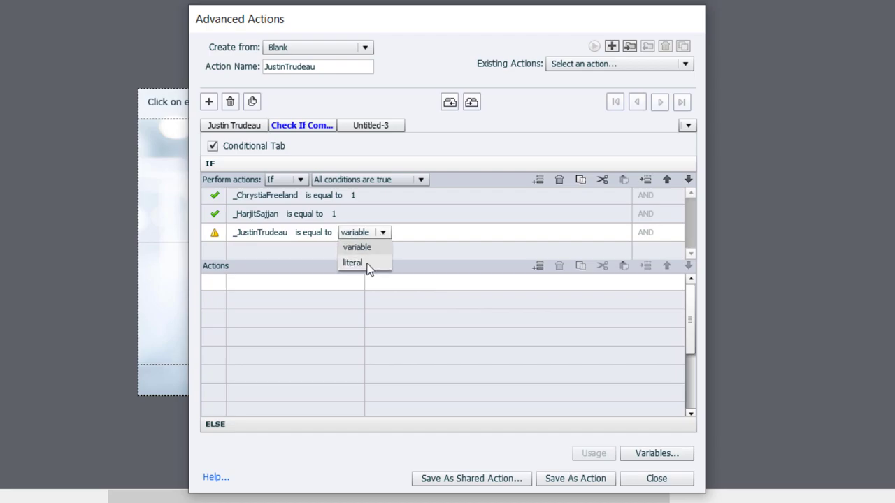
click(365, 263)
text(1)
key(Return)
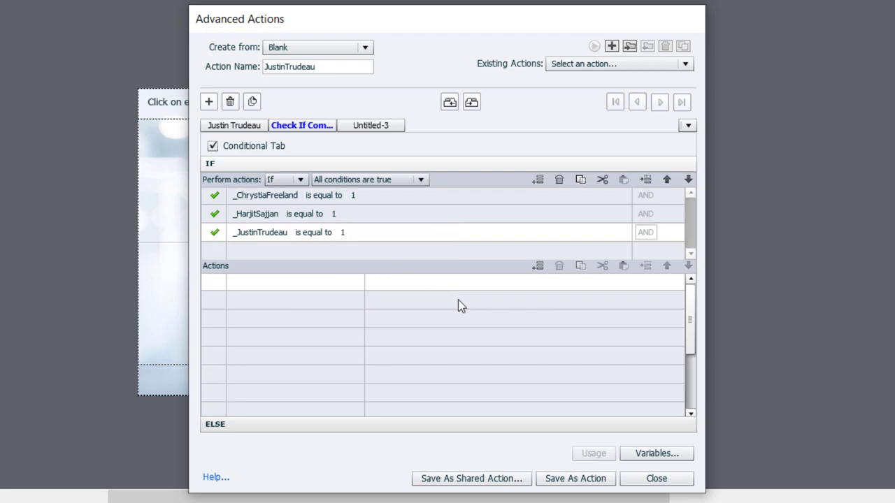
- Add a Show action for Next_Button to the IF part of the Check If Complete decision
click(265, 280)
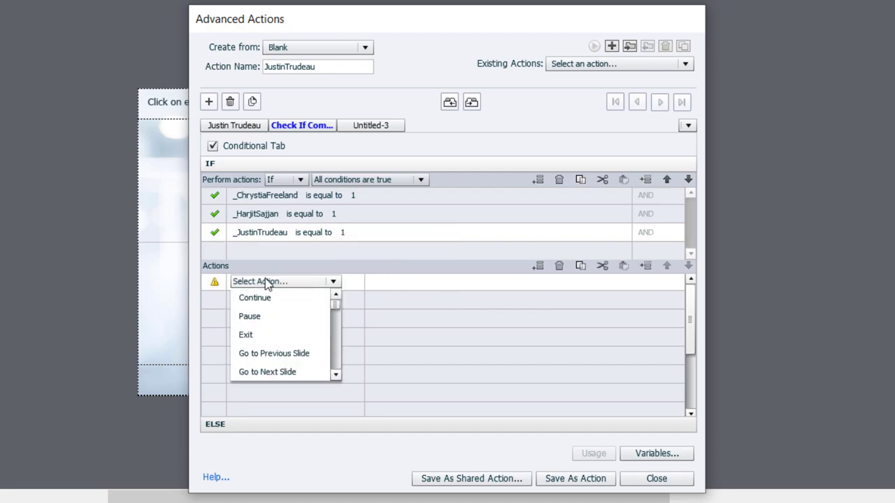
text(sh)
click(266, 320)
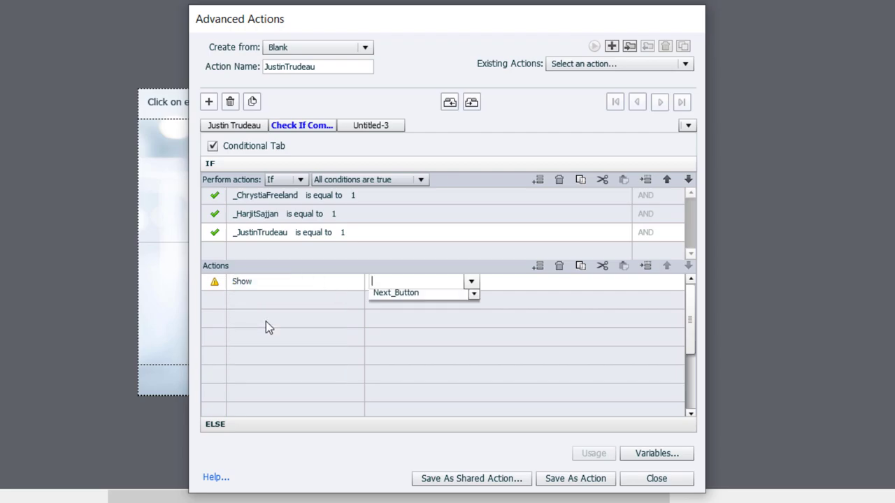
click(405, 357)
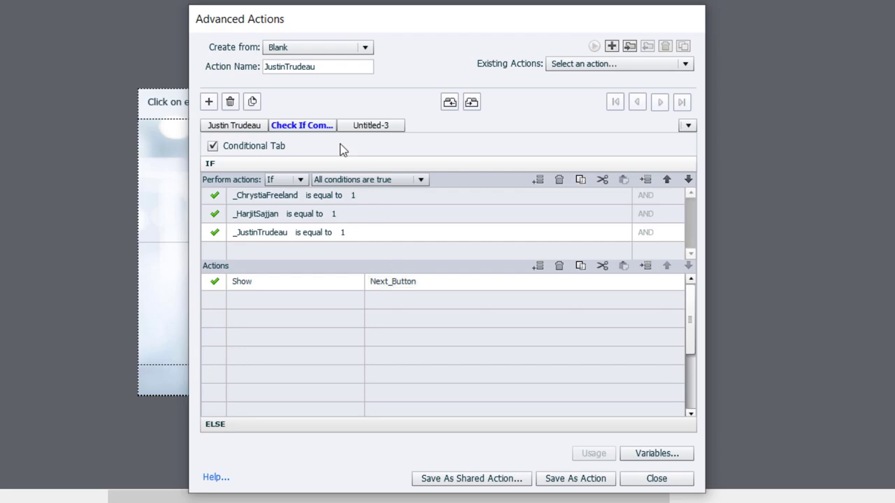
- Save the JustinTrudeau script as an action and close the Advanced Actions dialog
click(575, 480)
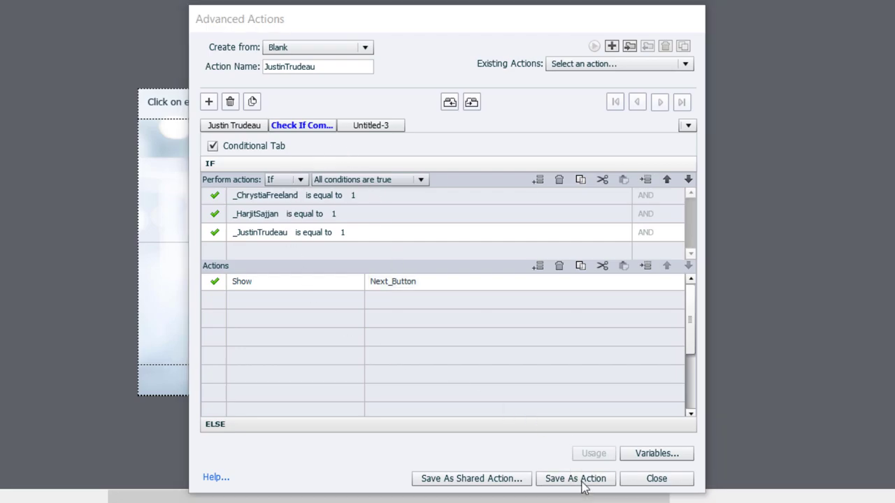
click(475, 278)
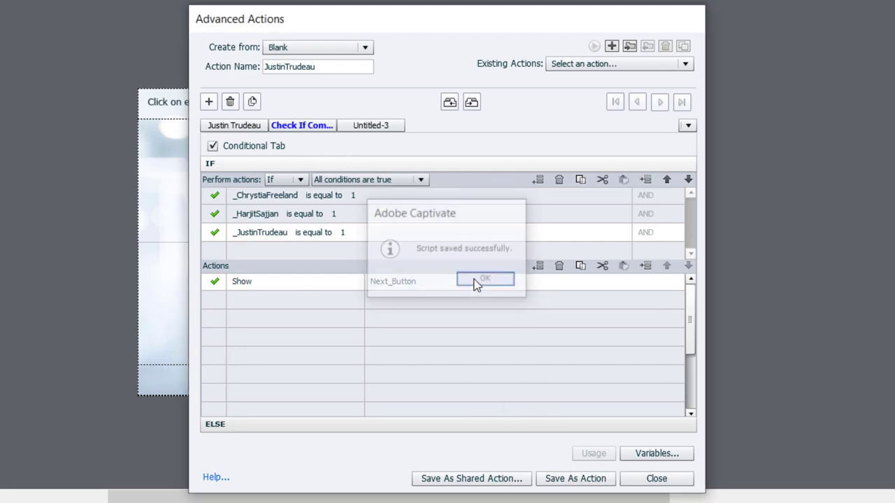
click(654, 484)
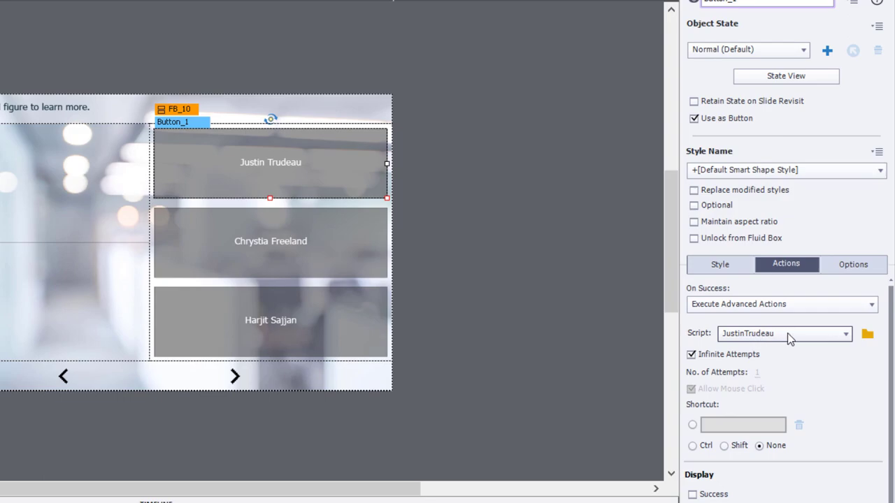
- Set the Chrystia Freeland button to Execute Advanced Actions on success and open its script for editing
click(345, 250)
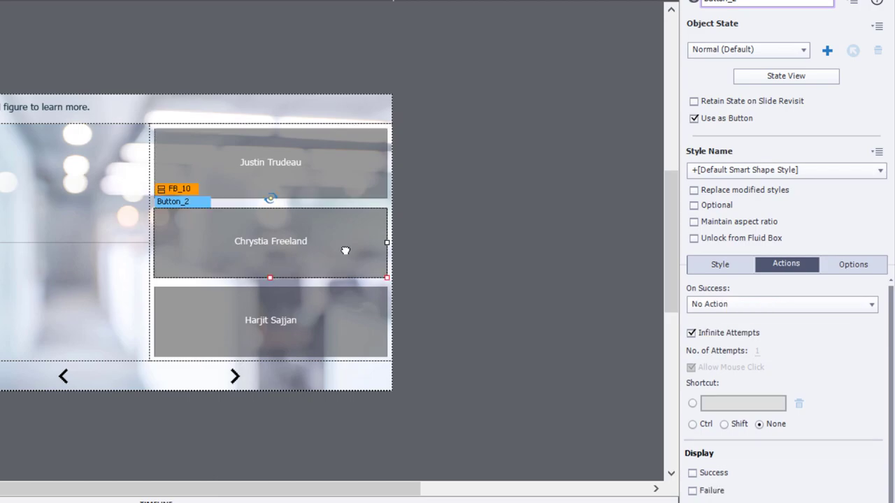
click(745, 305)
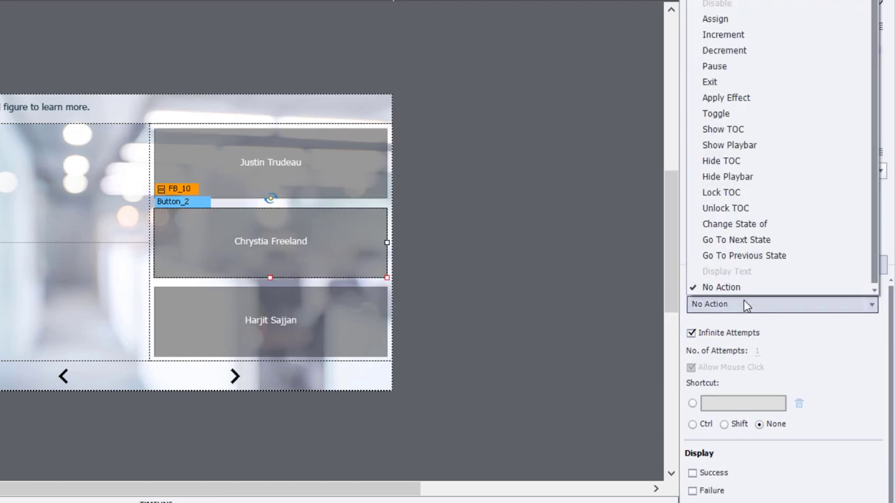
click(734, 4)
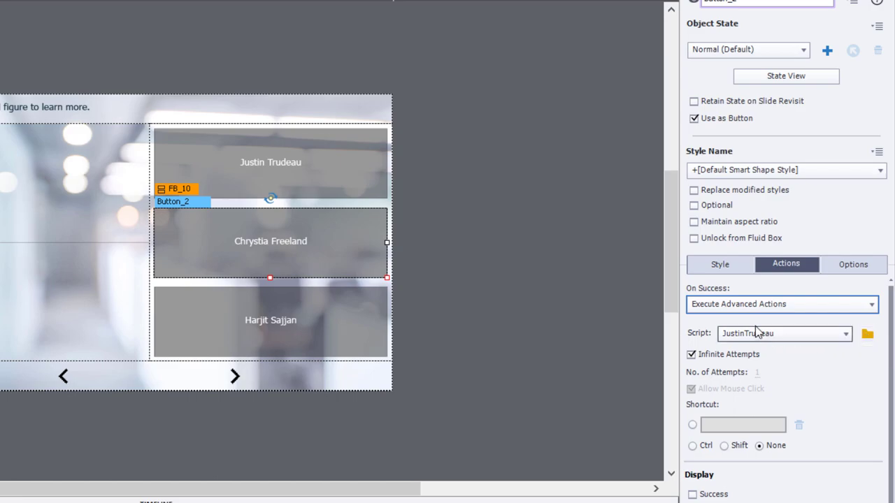
click(866, 334)
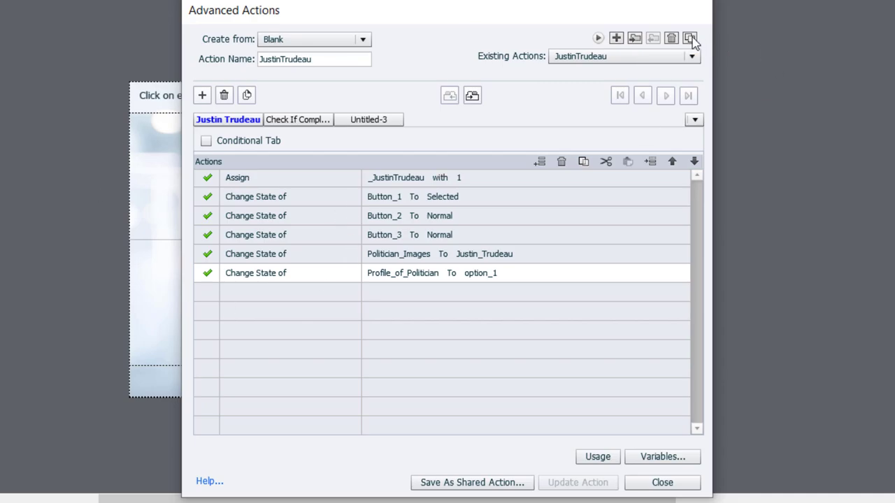
- Duplicate the JustinTrudeau action, name the copy ChrystiaFreeland and rename its first decision Chrystia Freeland
click(689, 38)
double_click(338, 60)
text(ChrystiaFreeland)
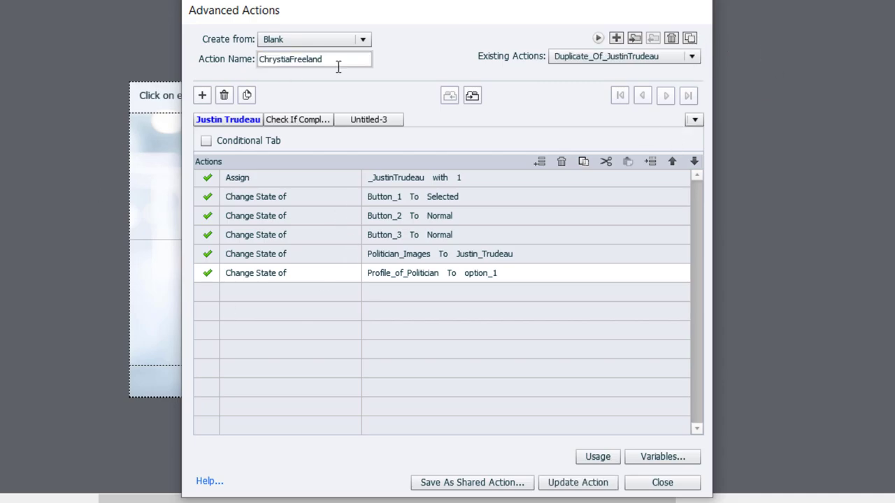
double_click(225, 120)
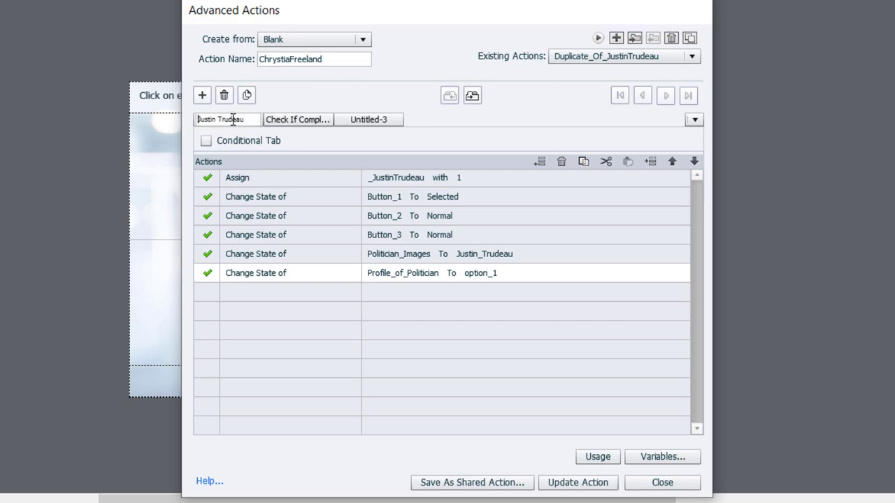
text(Chrystia Freeland)
- Change the variable in the Assign action to _ChrystiaFreeland
click(400, 179)
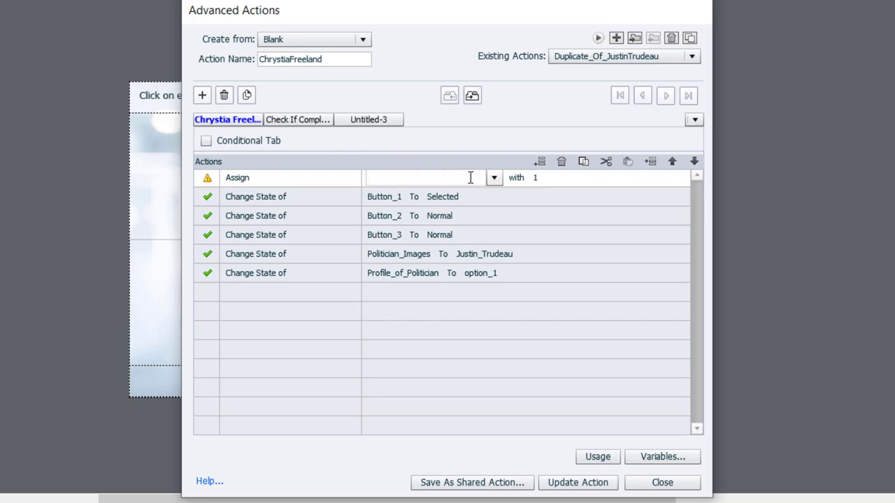
click(493, 178)
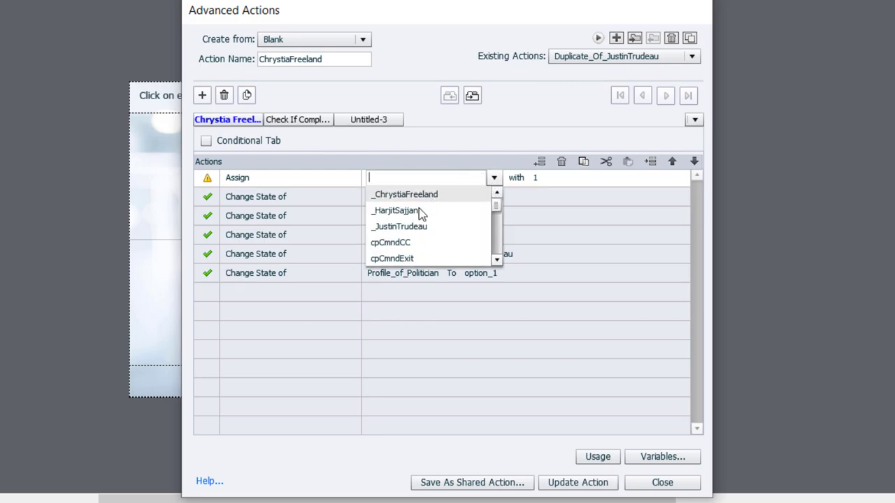
click(397, 196)
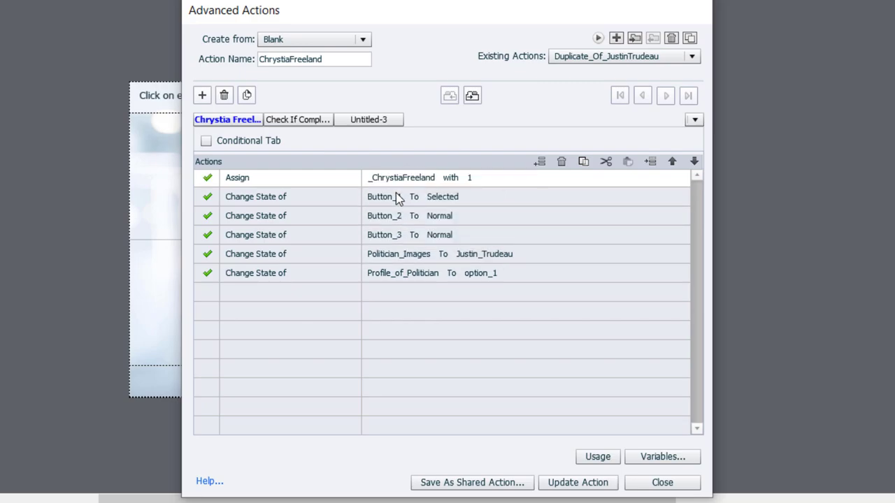
- Set the Button_1 state change to Normal and the Button_2 state change to Selected
click(451, 199)
click(453, 198)
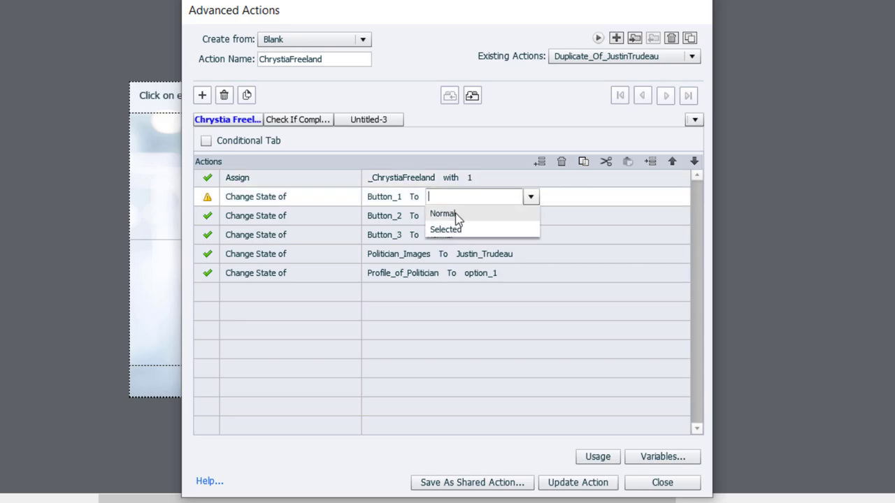
click(454, 215)
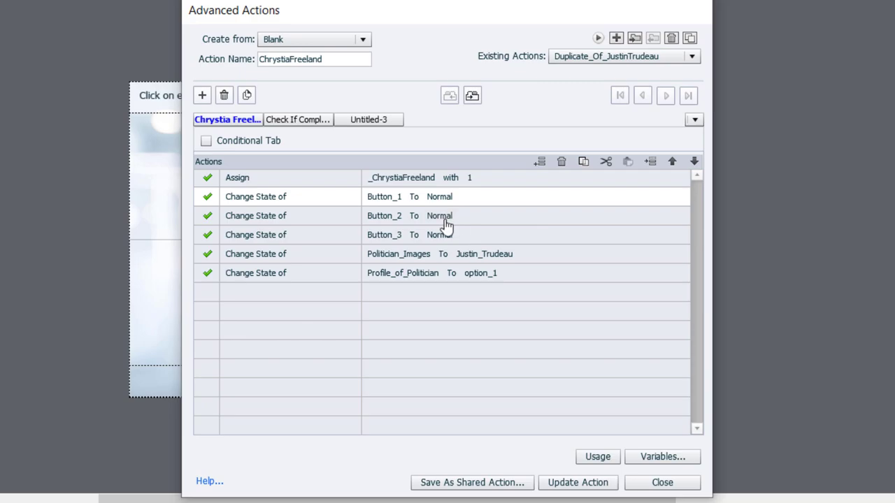
click(440, 218)
click(440, 218)
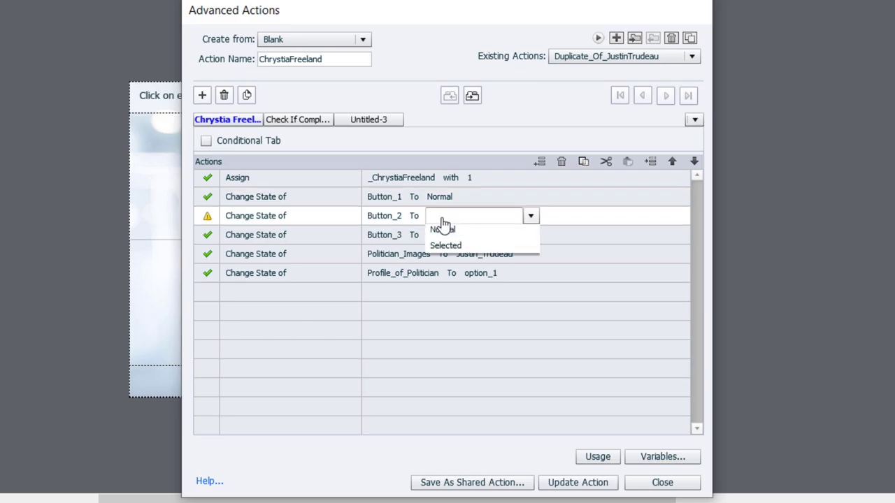
click(449, 248)
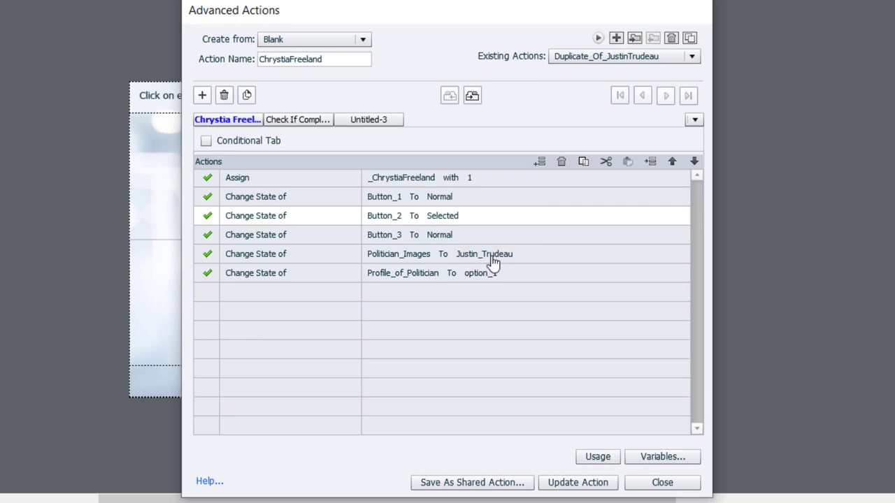
- Set the Politician_Images state change to Chrystia_Freeland and the Profile_of_Politician state change to option_2
click(492, 260)
click(491, 259)
click(513, 316)
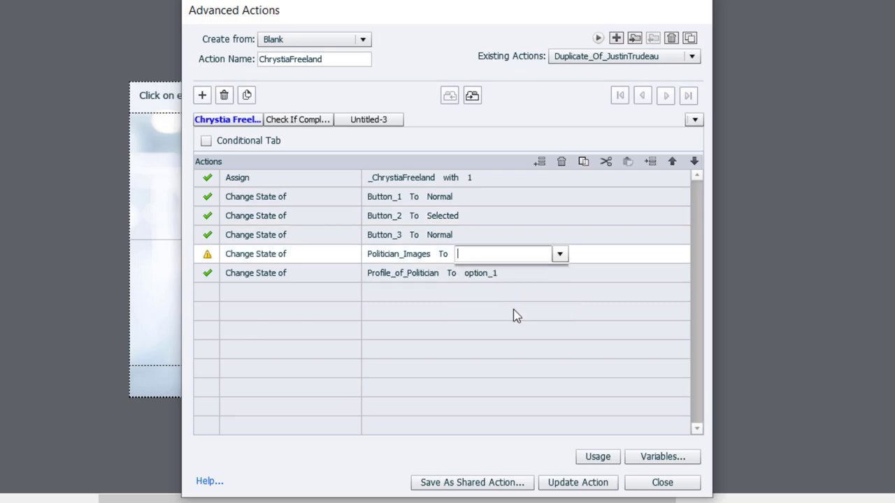
click(489, 276)
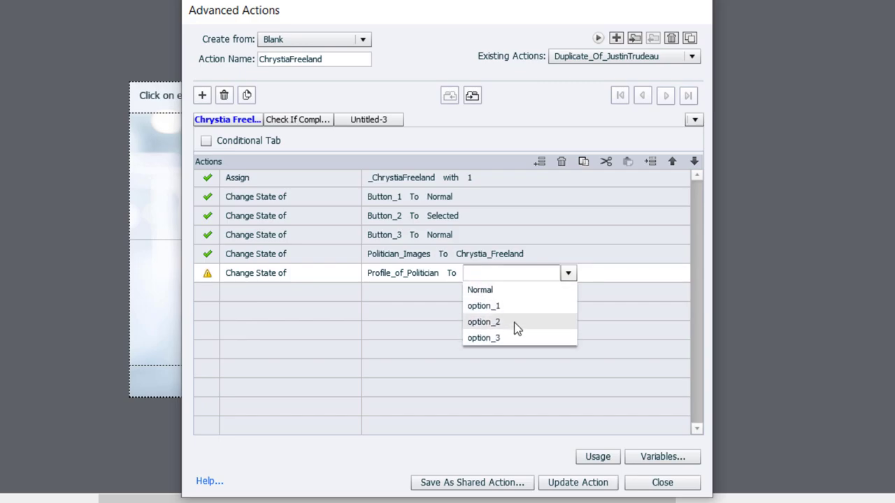
click(517, 325)
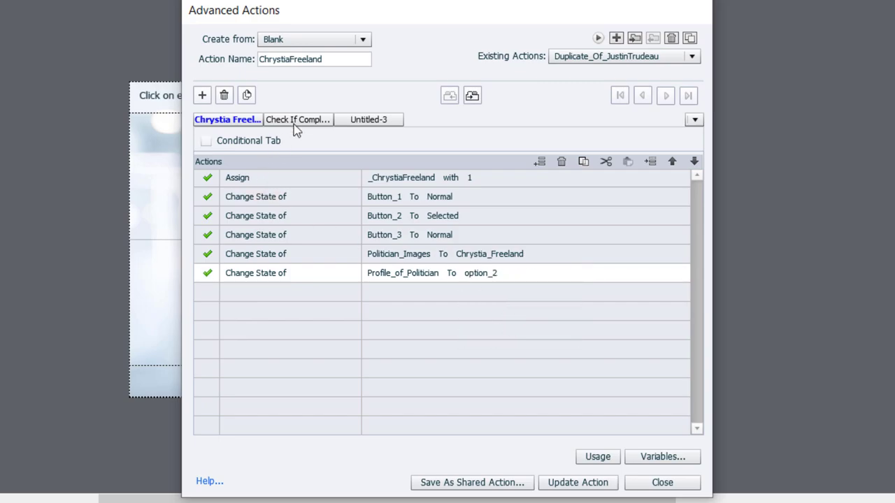
- Review the conditions and action in the duplicated script's Check If Complete decision
click(298, 121)
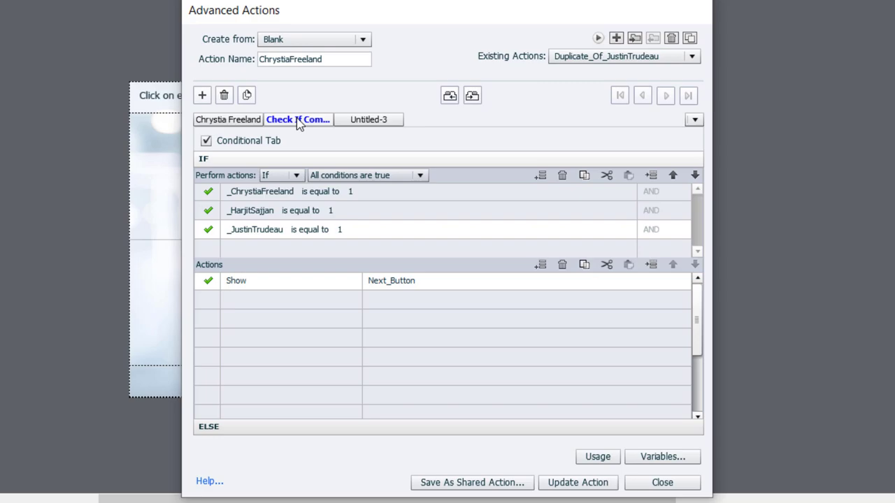
- Update the ChrystiaFreeland advanced action and assign it as the script of the Chrystia Freeland button
click(219, 119)
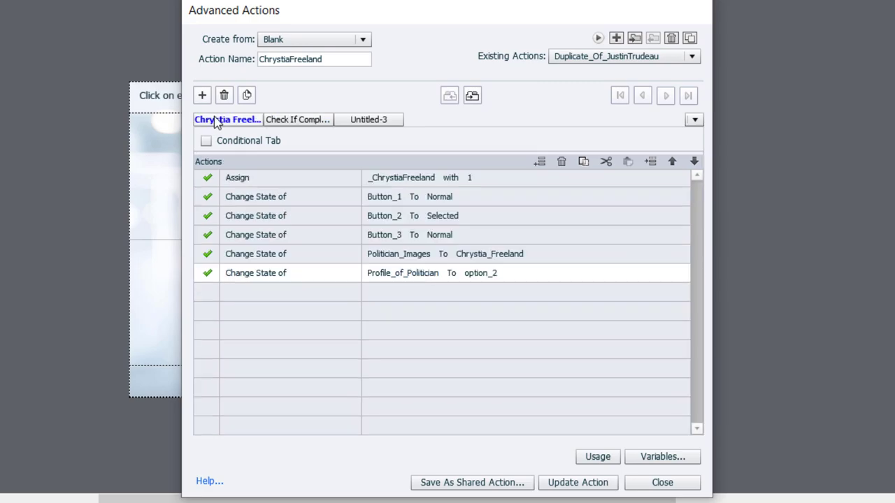
click(567, 485)
click(462, 281)
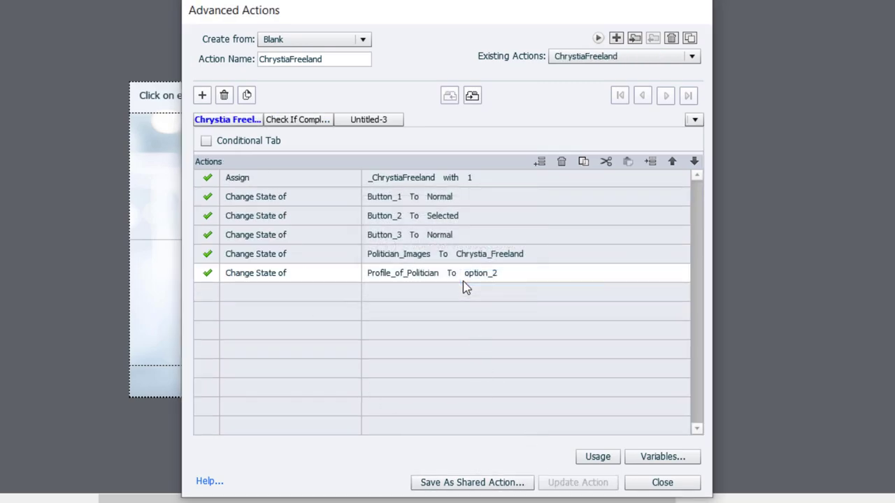
click(657, 484)
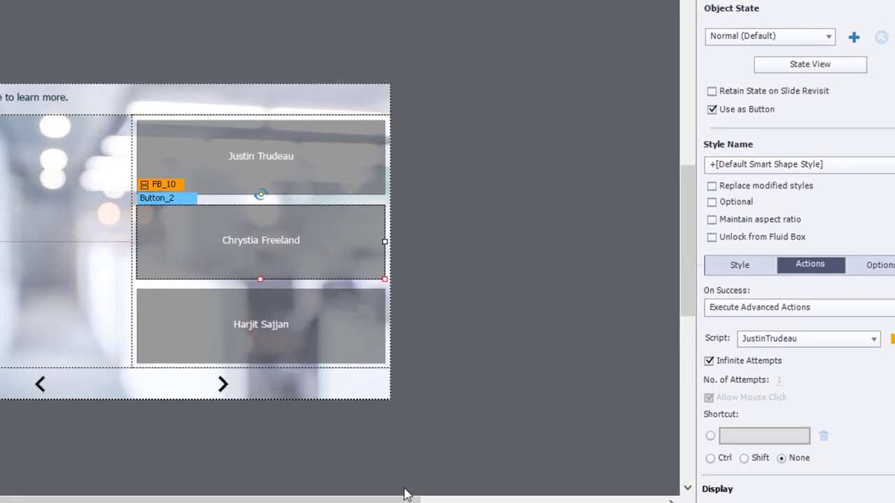
click(766, 341)
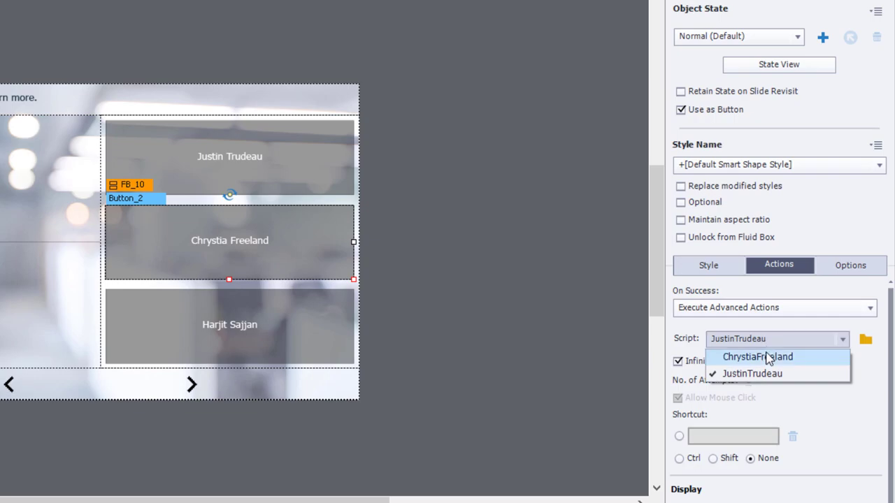
click(769, 357)
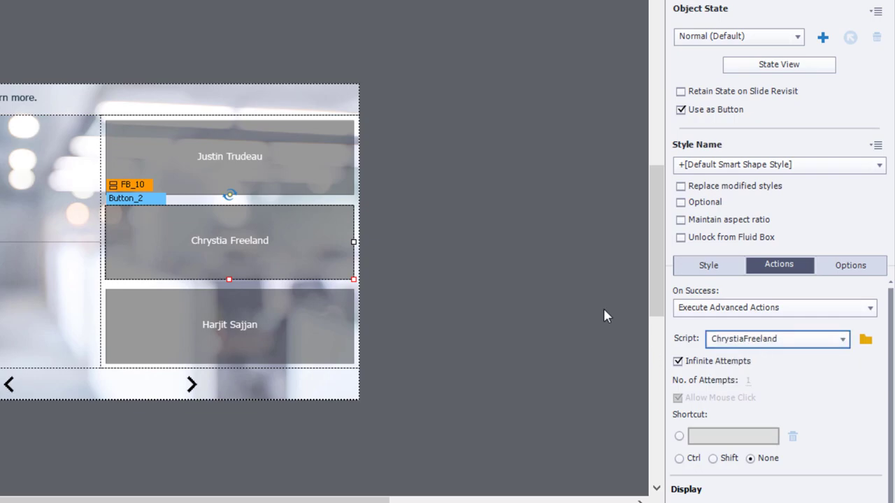
- For the Harjit Sajjan button, rename the duplicated ChrystiaFreeland action HarjitSajjan and its first decision Harjit Sajjan
click(283, 309)
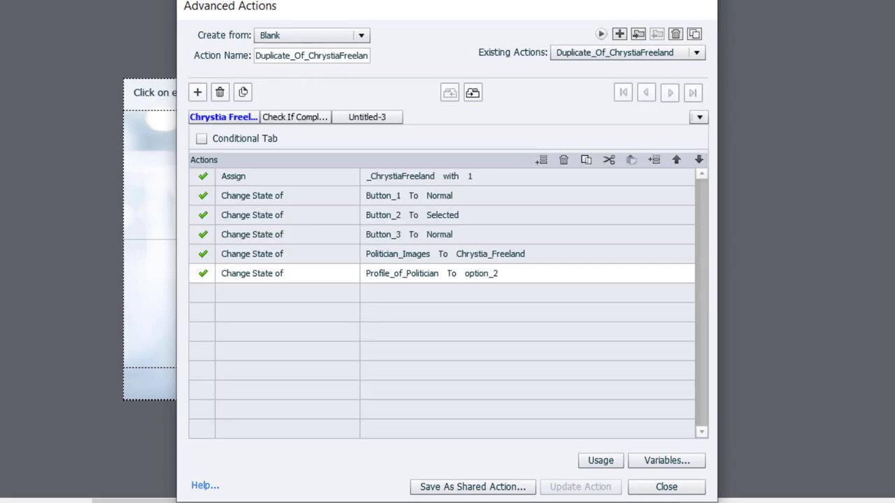
double_click(303, 55)
text(HarjitSajjan)
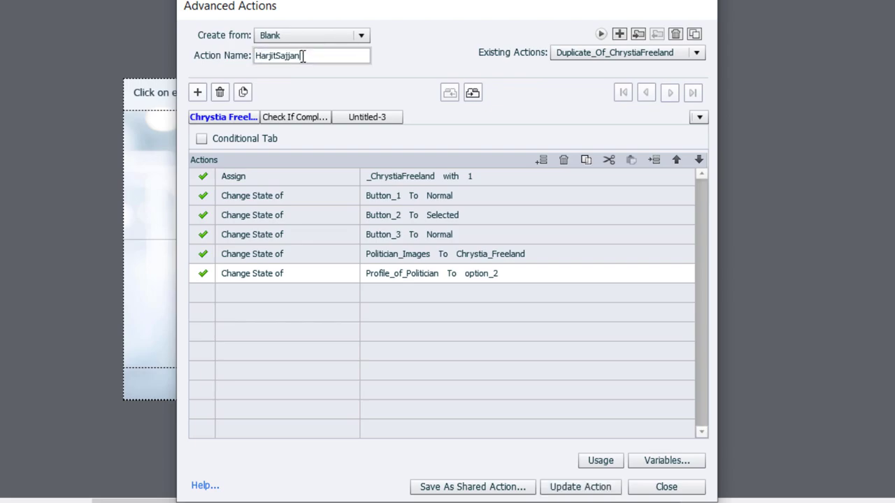
double_click(249, 118)
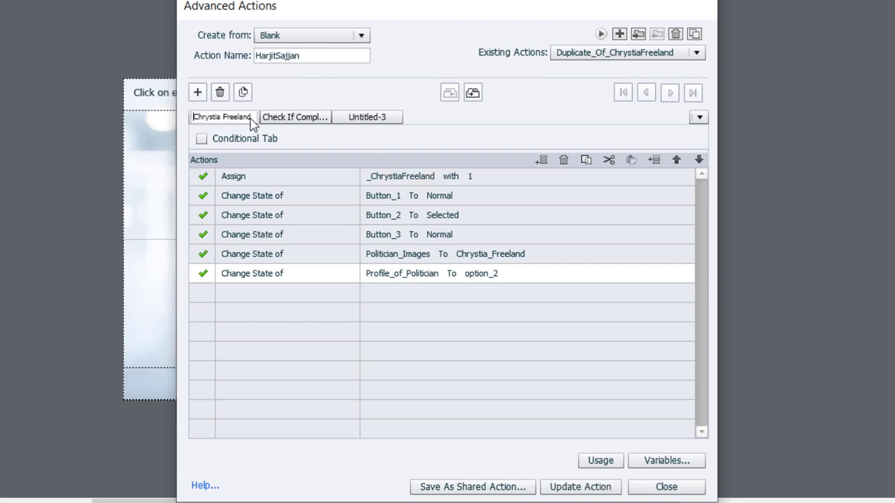
key(ctrl+a)
text(Harjit Sajjan)
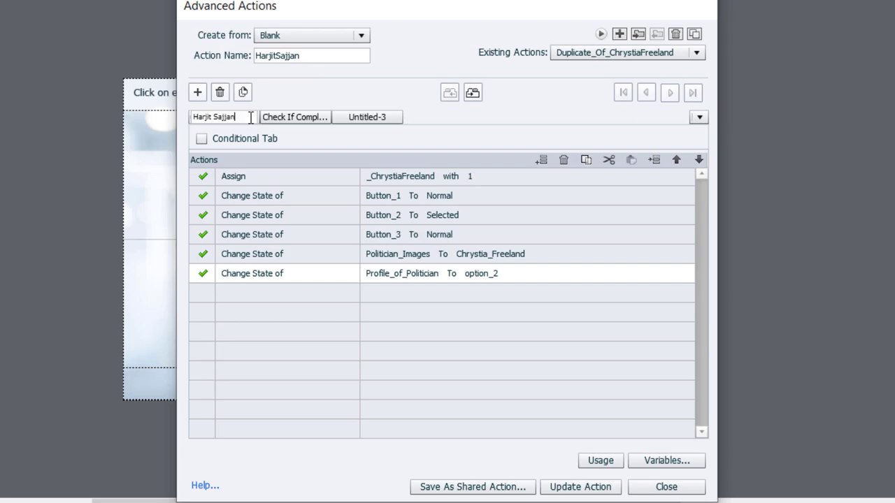
- Change the variable in the Assign action to _HarjitSajjan and the Button_2 state change to Normal
click(409, 180)
click(400, 211)
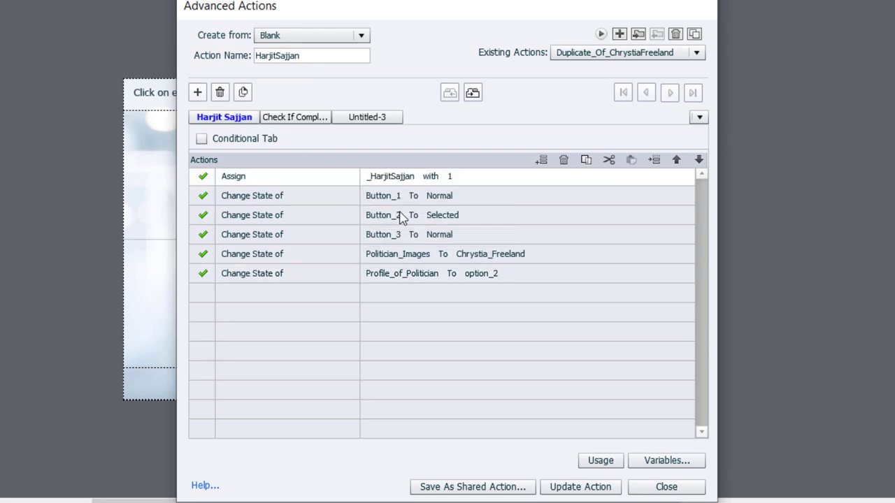
click(452, 221)
click(490, 211)
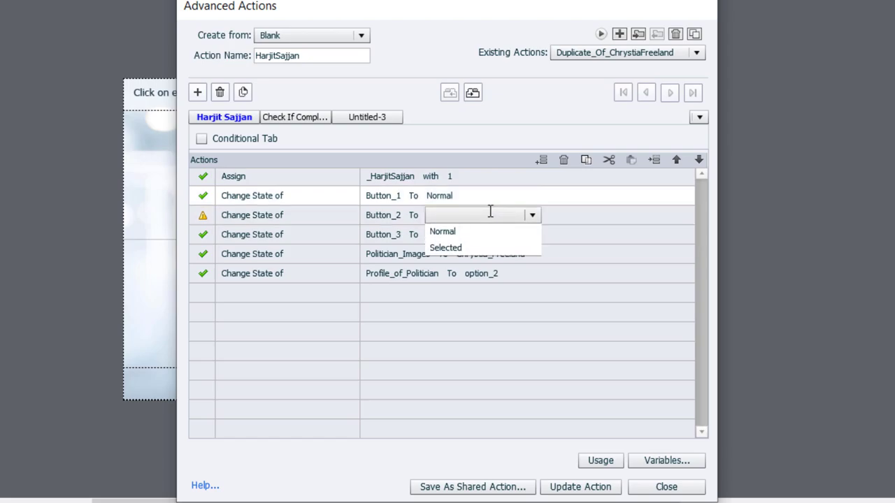
click(457, 232)
- Set the Button_3 state change to Selected in the Harjit Sajjan decision
click(452, 239)
click(454, 239)
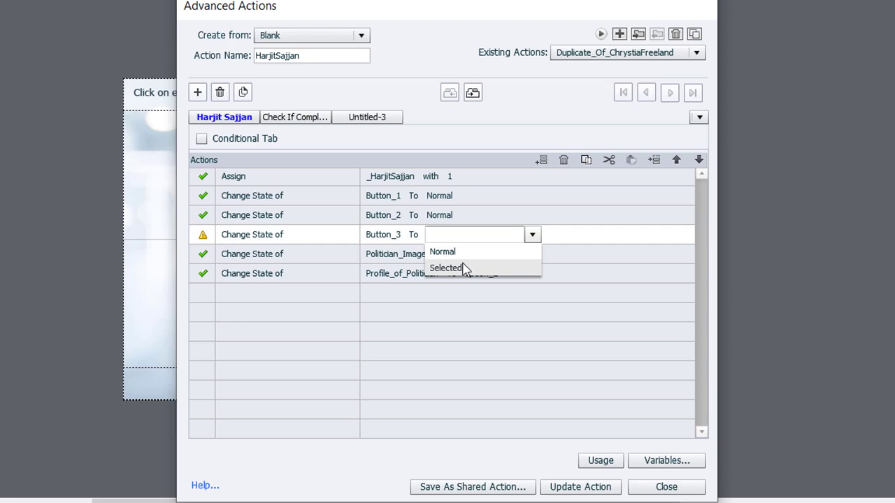
click(465, 269)
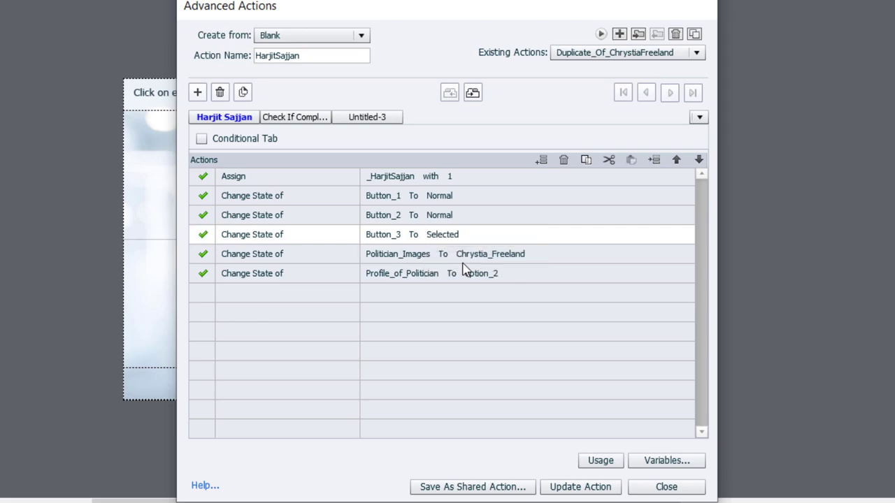
- Set the Politician_Images state change to Harjit_Sajjan and the Profile_of_Politician state change to option_3
click(504, 254)
click(506, 255)
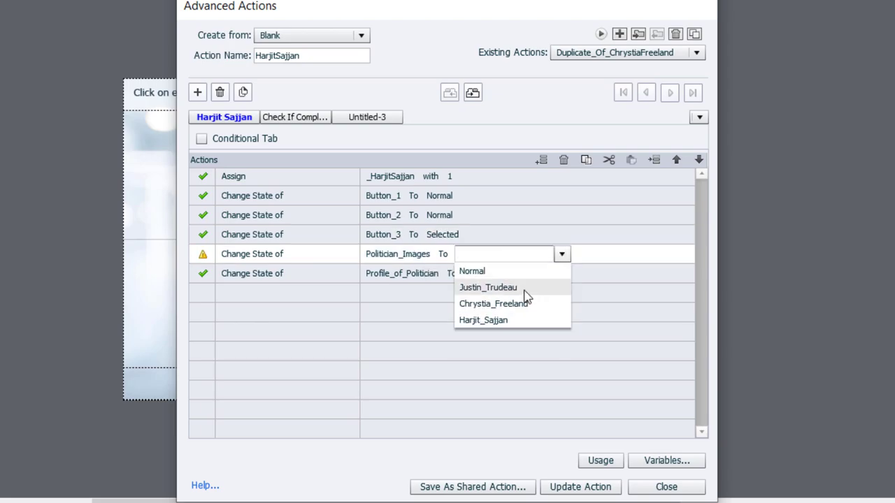
click(517, 319)
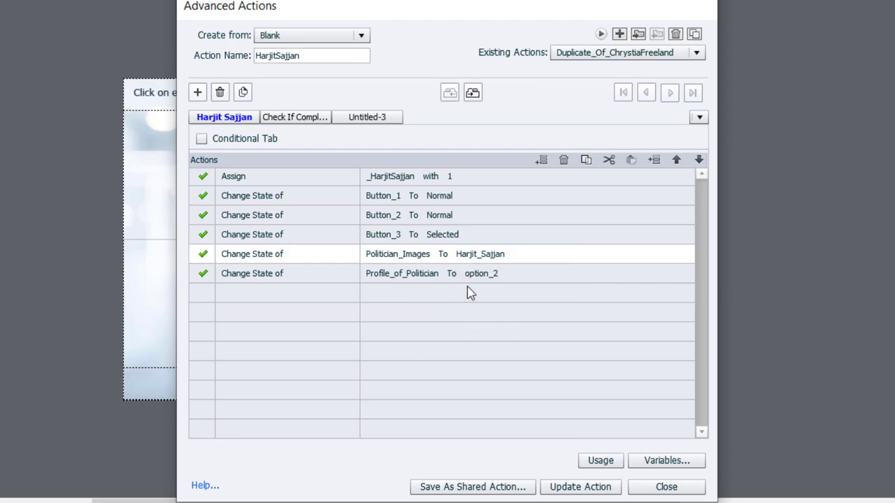
click(485, 278)
click(487, 278)
click(508, 339)
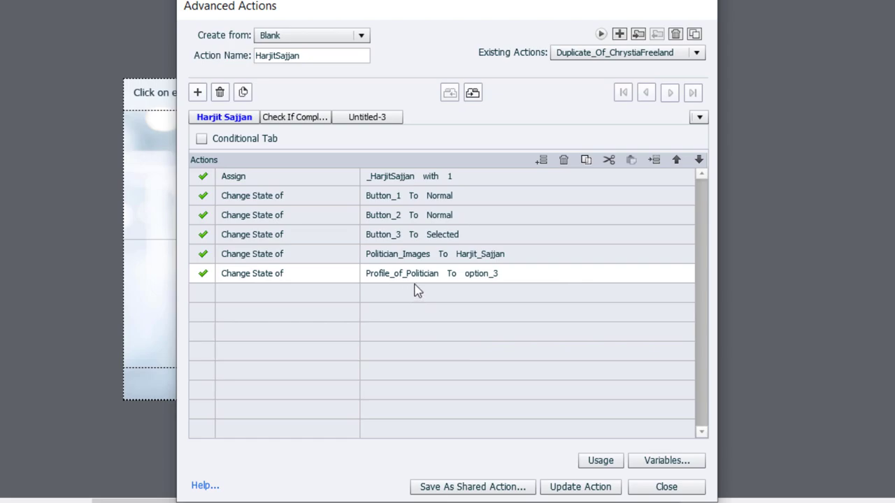
- Update the HarjitSajjan advanced action and assign it as the script of the Harjit Sajjan button
click(577, 486)
click(489, 278)
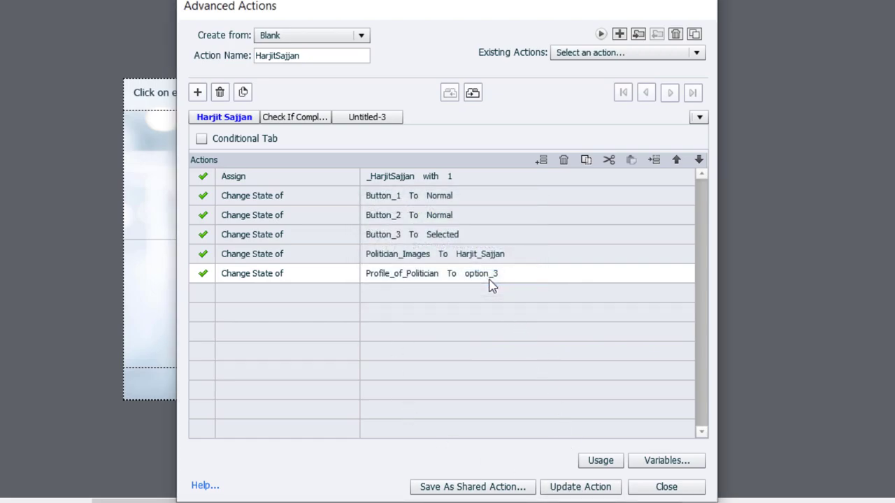
click(666, 487)
click(779, 344)
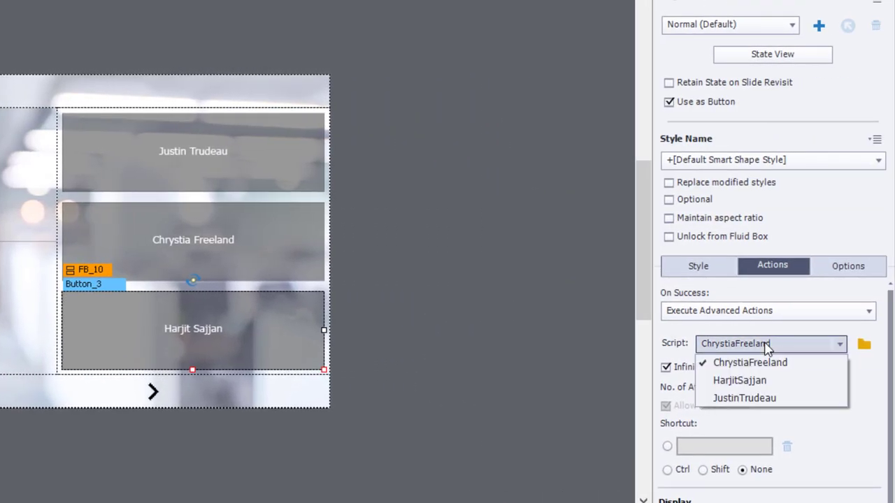
click(774, 383)
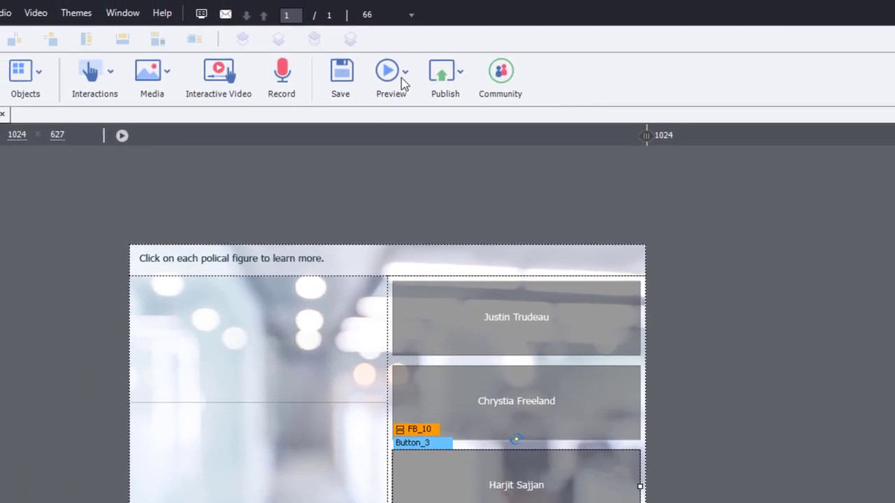
- Preview the whole project and check the slide's responsive layout from full desktop width to the narrowest mobile width and back
click(403, 81)
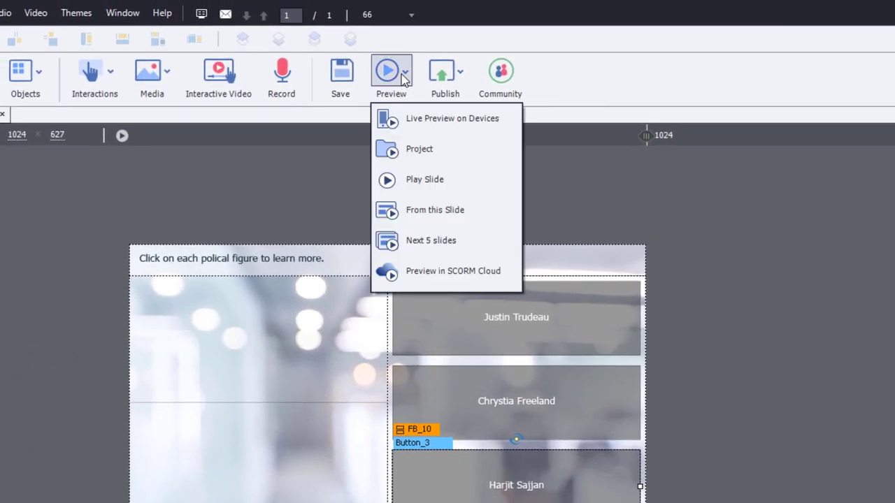
click(412, 154)
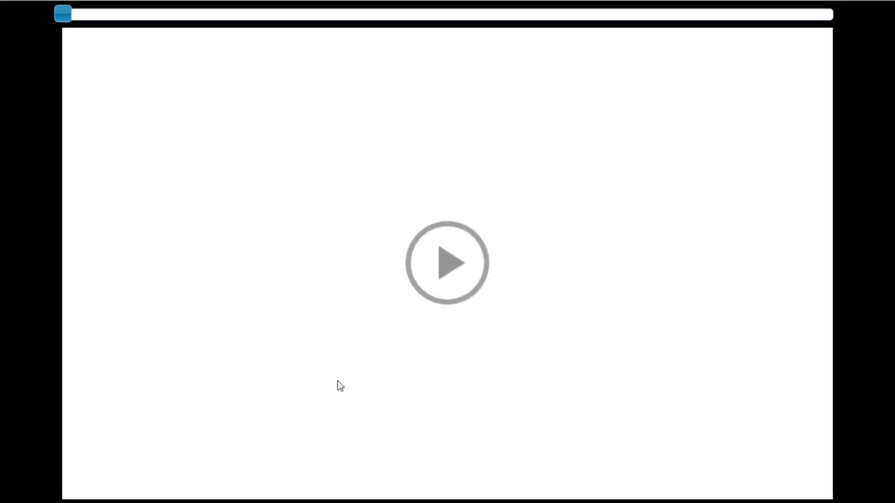
click(456, 276)
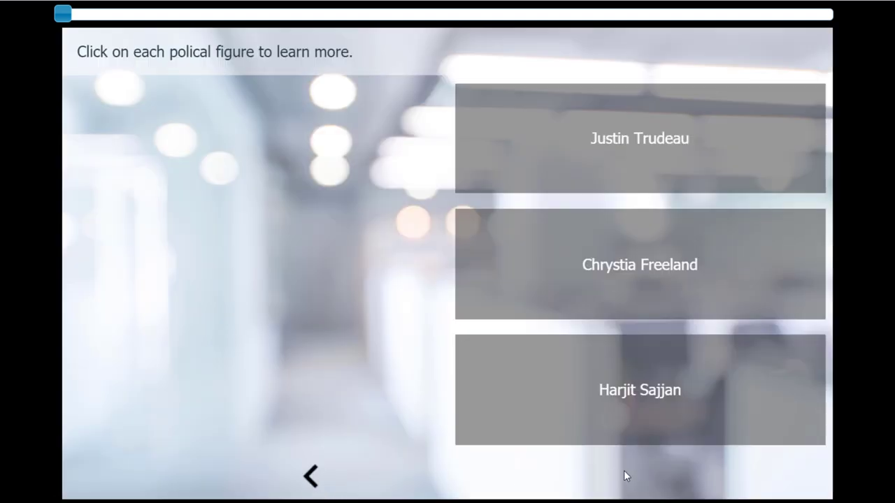
drag(79, 17, 829, 14)
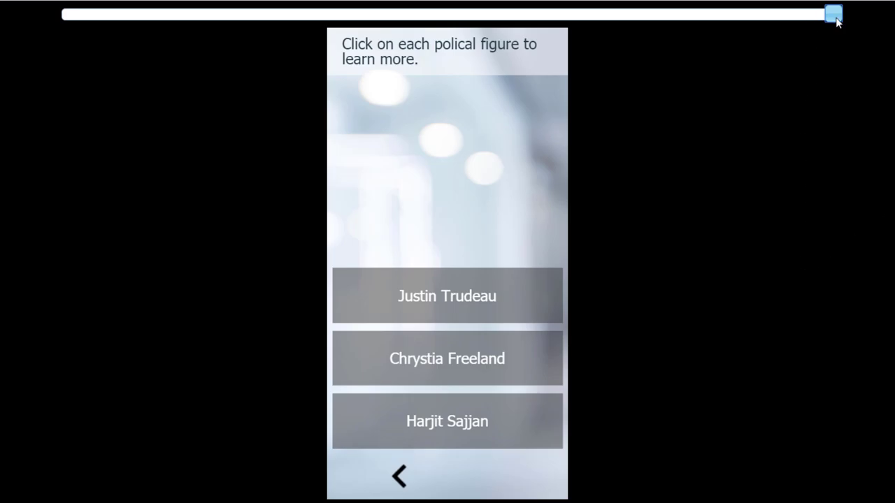
drag(833, 14, 62, 16)
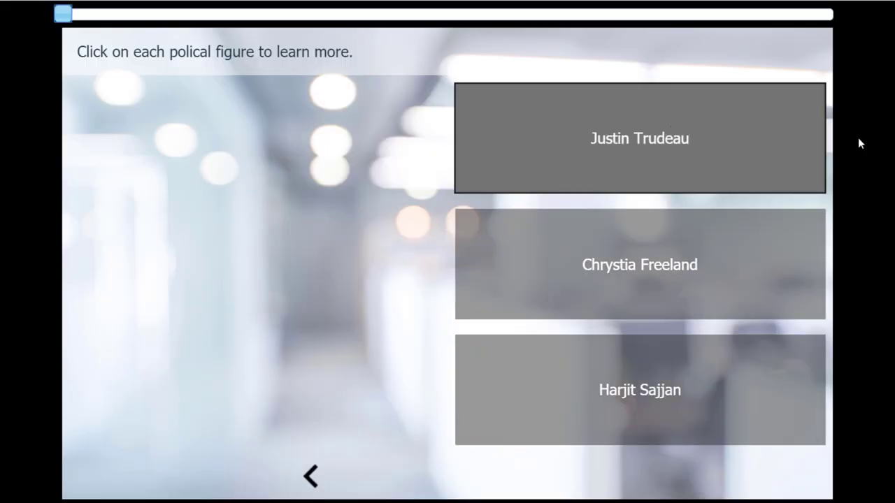
- Test the Justin Trudeau, Chrystia Freeland and Harjit Sajjan buttons one after another in the preview
click(723, 137)
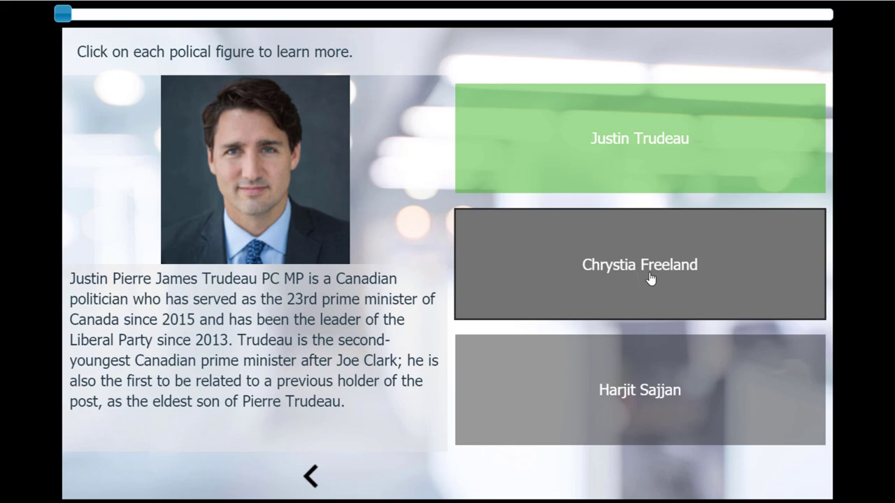
click(650, 277)
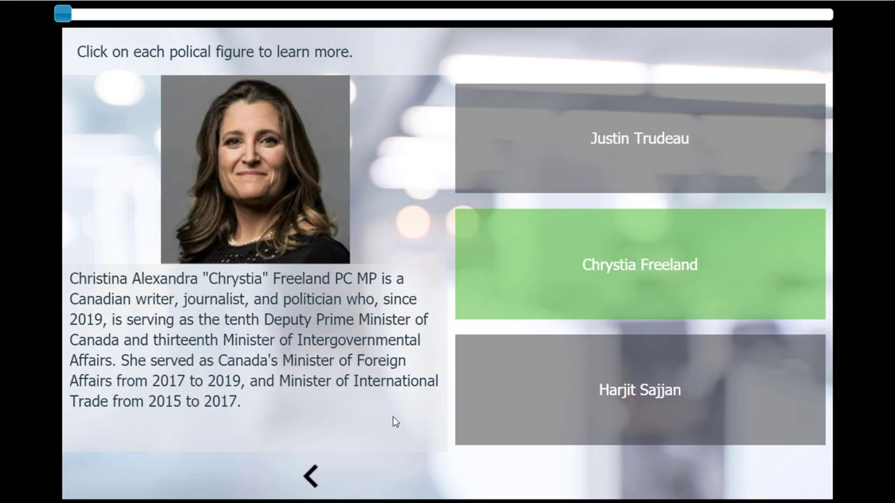
click(693, 393)
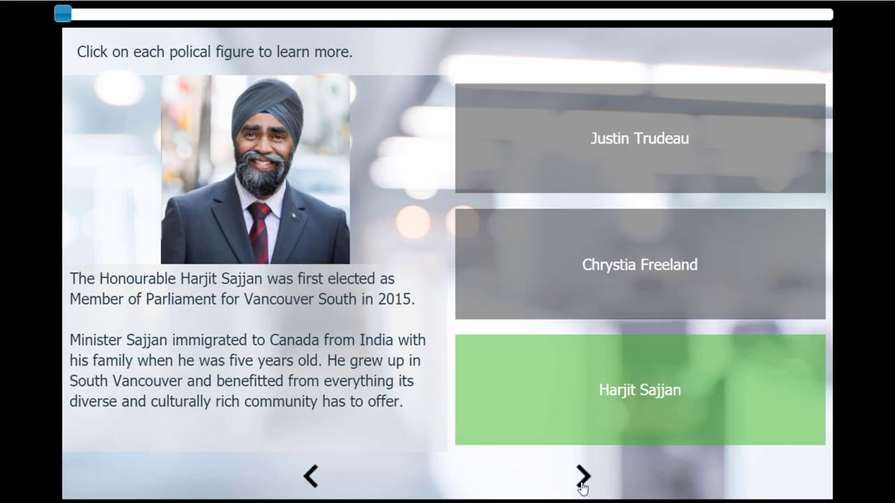